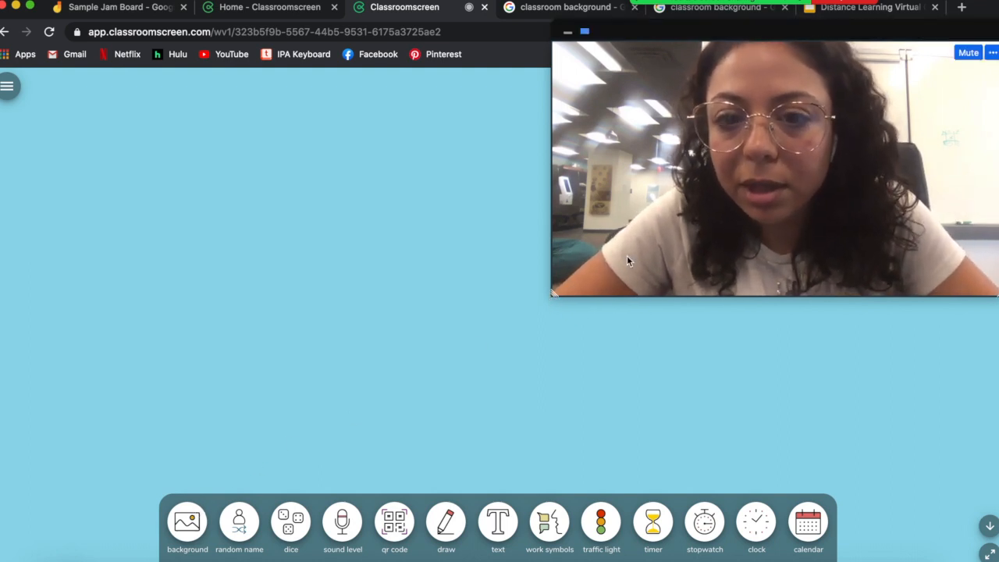
Shrink the floating video window and set the screen background to the aerial photo of waves on a beach.
drag(554, 295, 790, 196)
drag(888, 28, 888, 38)
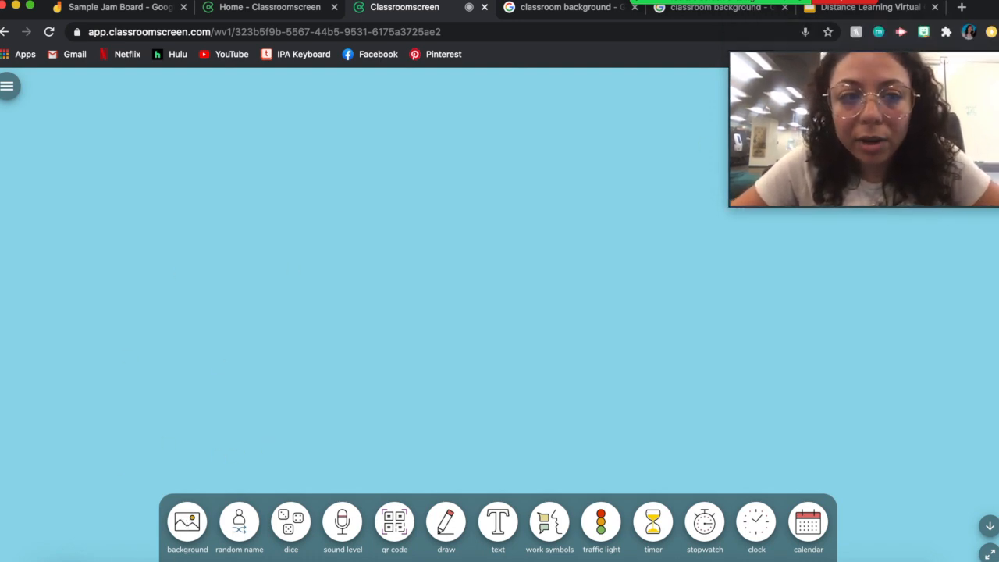
click(192, 519)
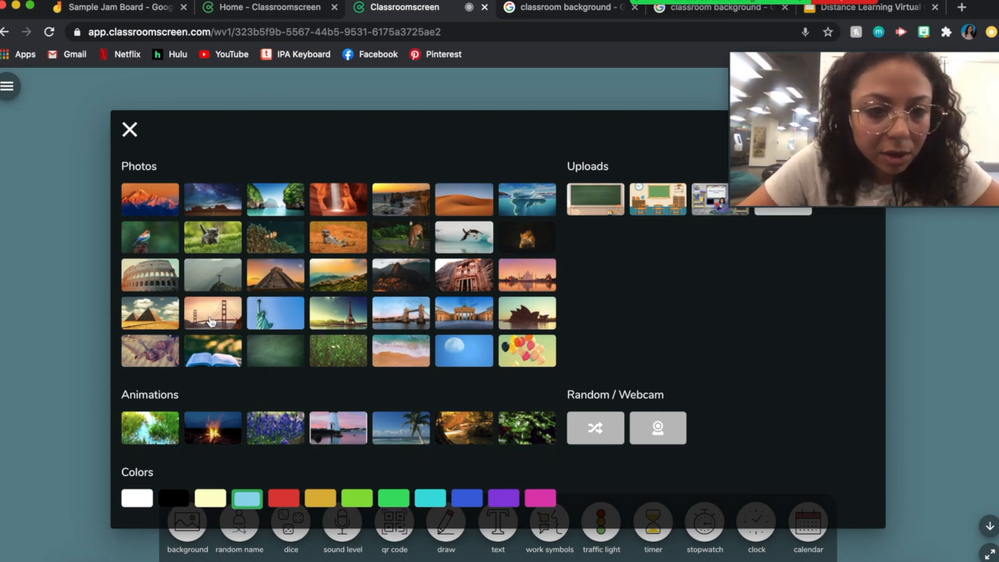
click(386, 350)
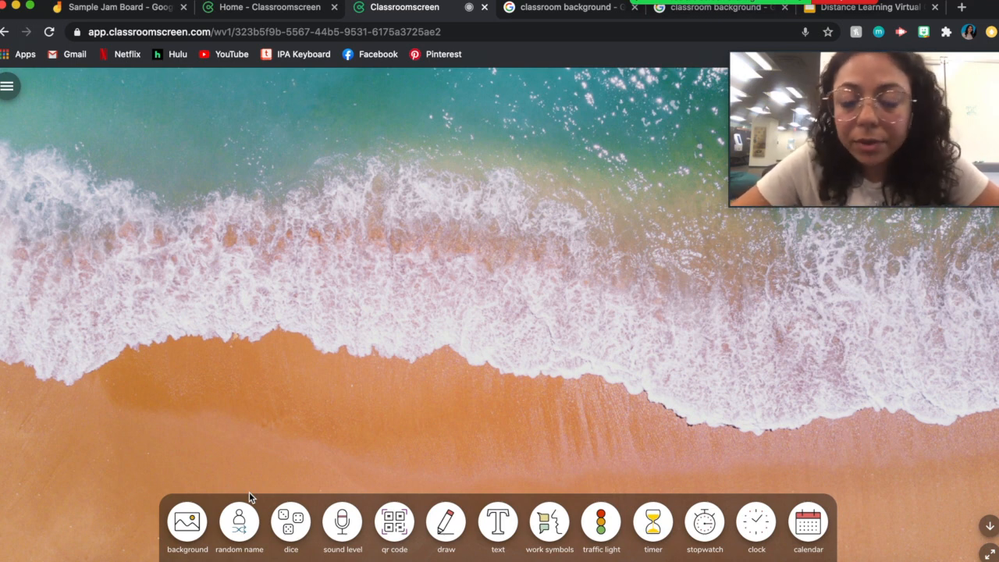
Add the random name widget and enter six student names, one per line.
click(240, 522)
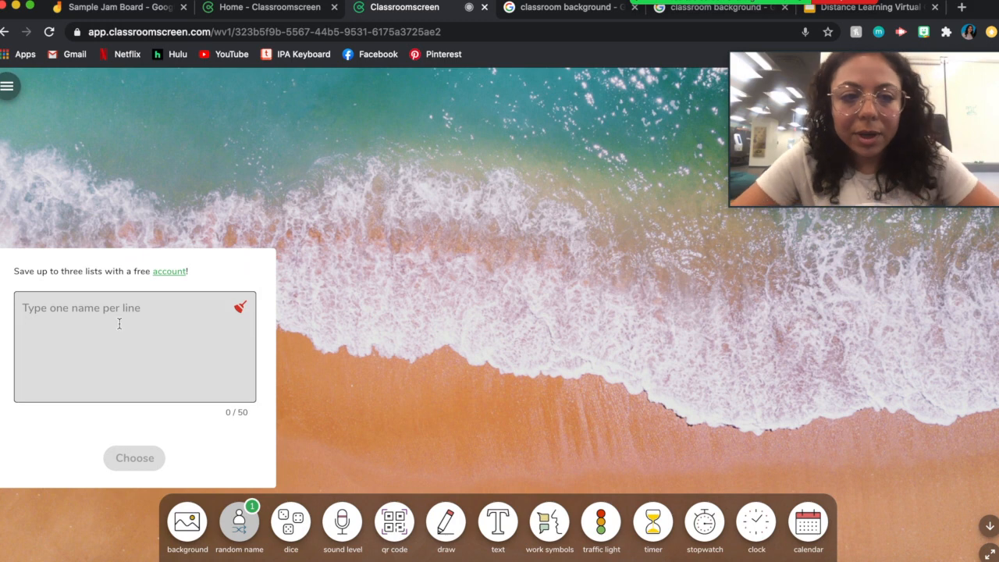
click(120, 323)
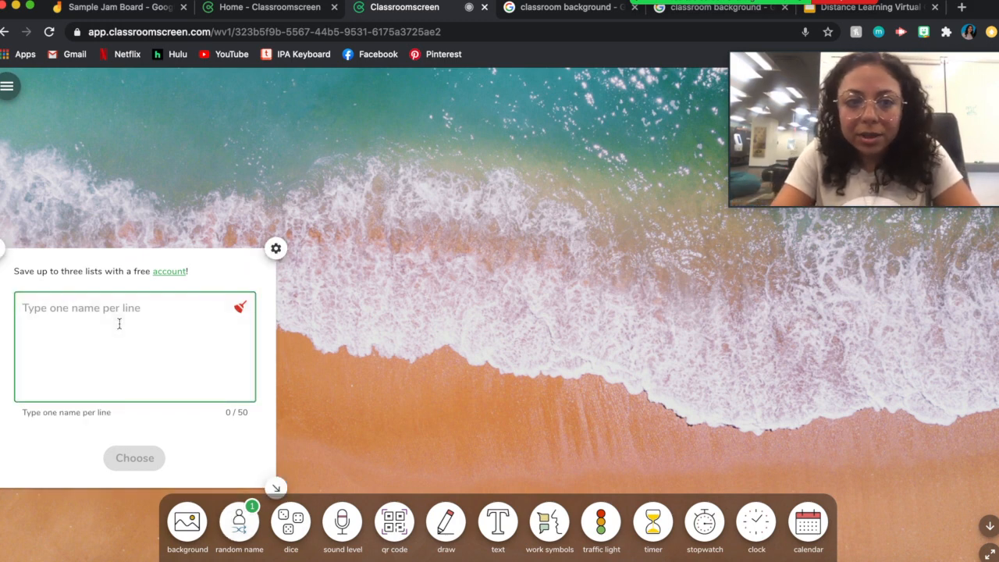
text(Lucy)
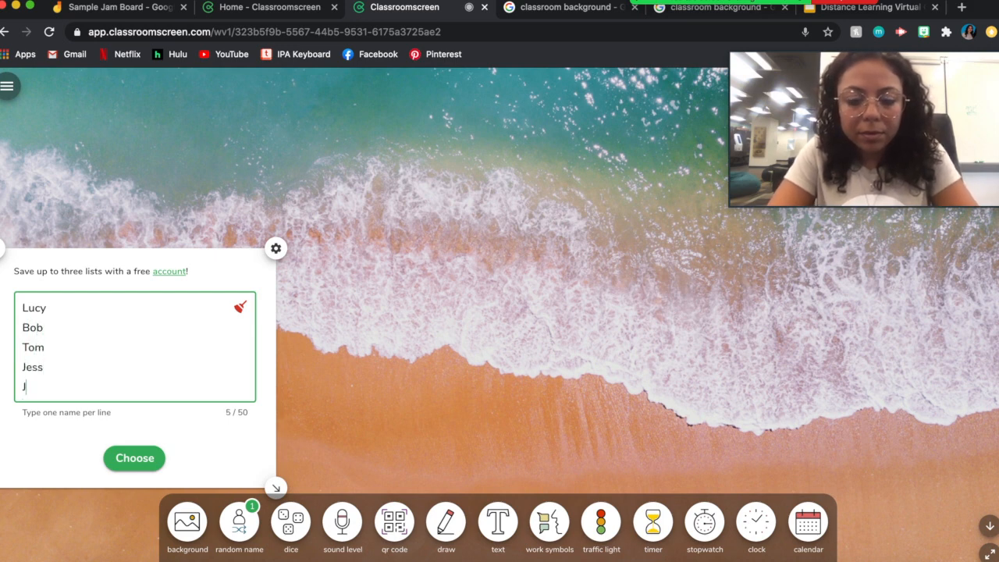
key(Return)
text(Fred)
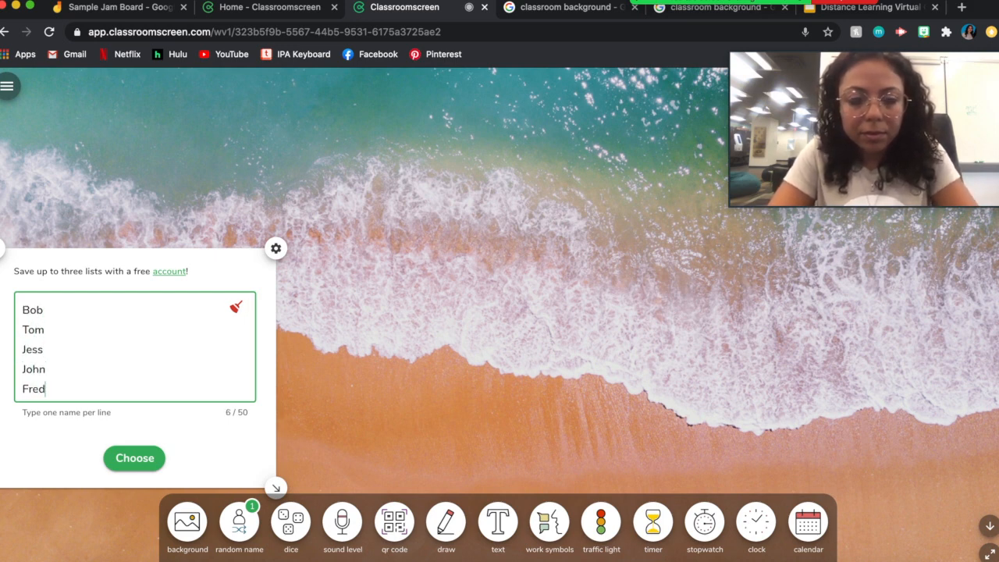
scroll(102, 344, up, 1)
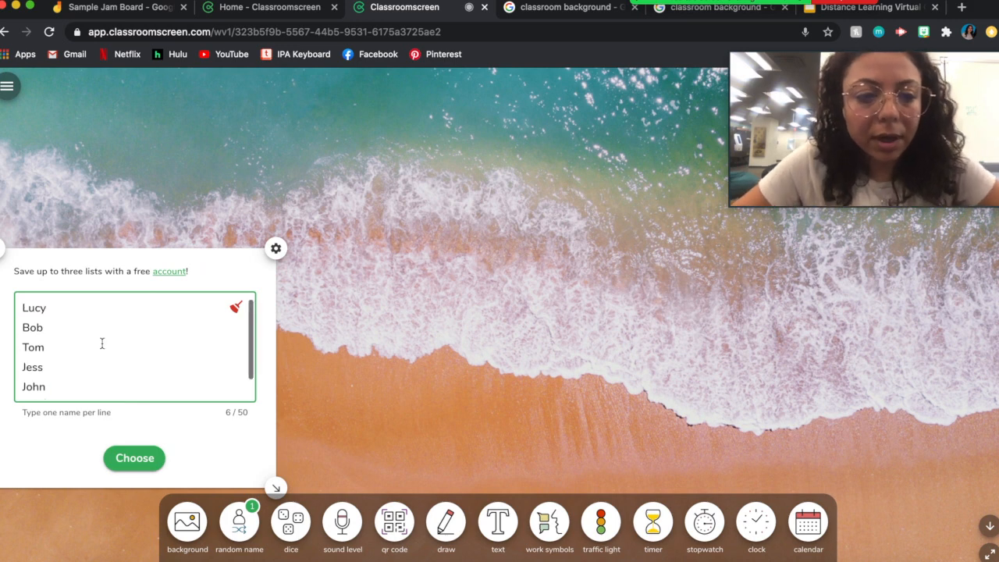
Have the widget choose a random name from the list and close it.
click(133, 462)
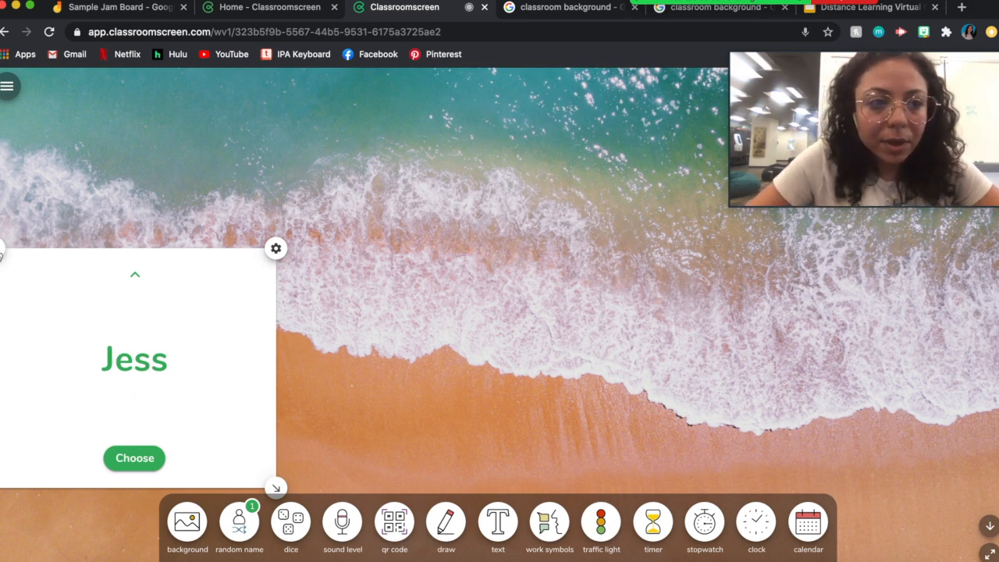
click(2, 248)
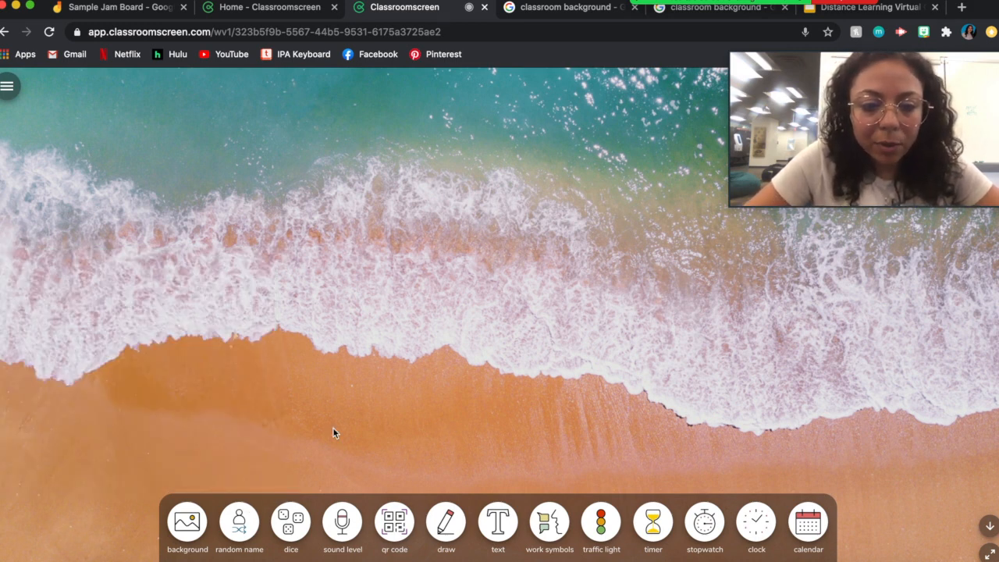
Add the dice widget, roll it with two dice, three dice and one die, and close it.
click(288, 529)
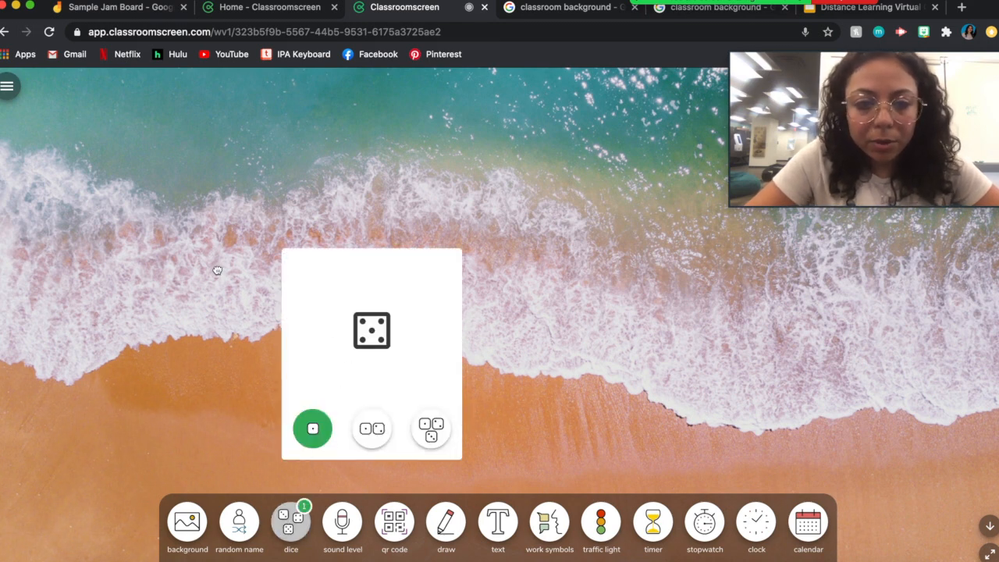
click(228, 373)
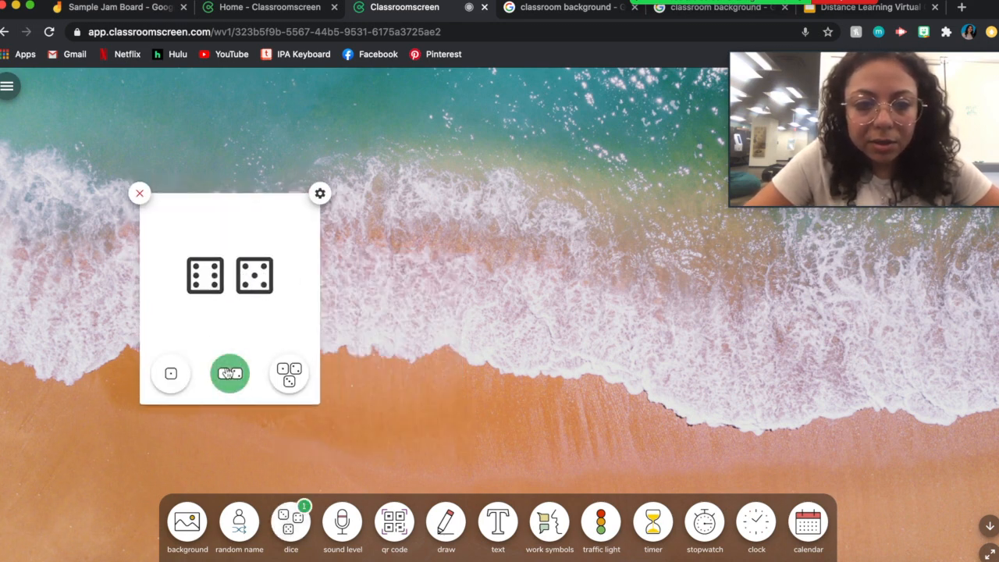
click(286, 366)
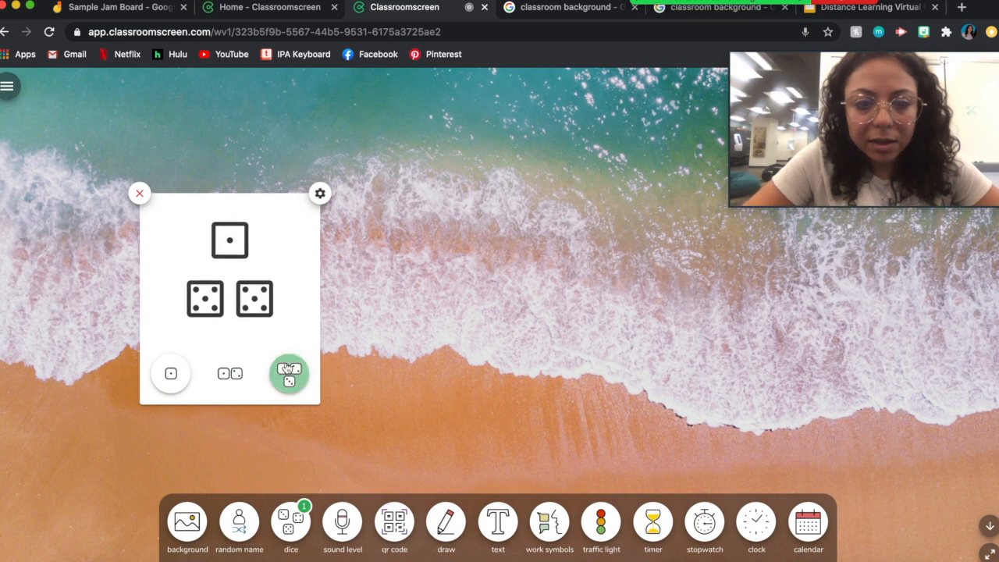
click(172, 371)
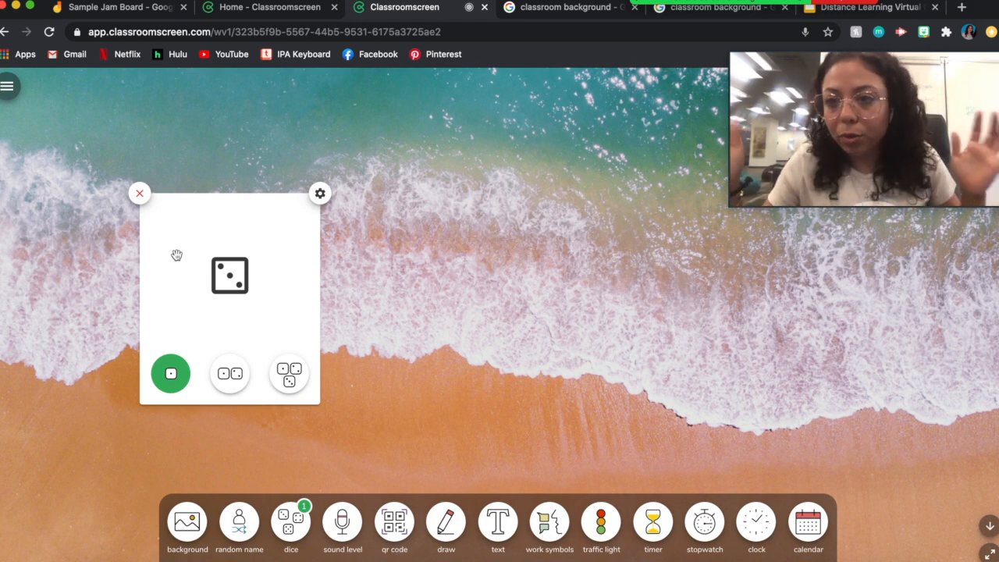
click(138, 195)
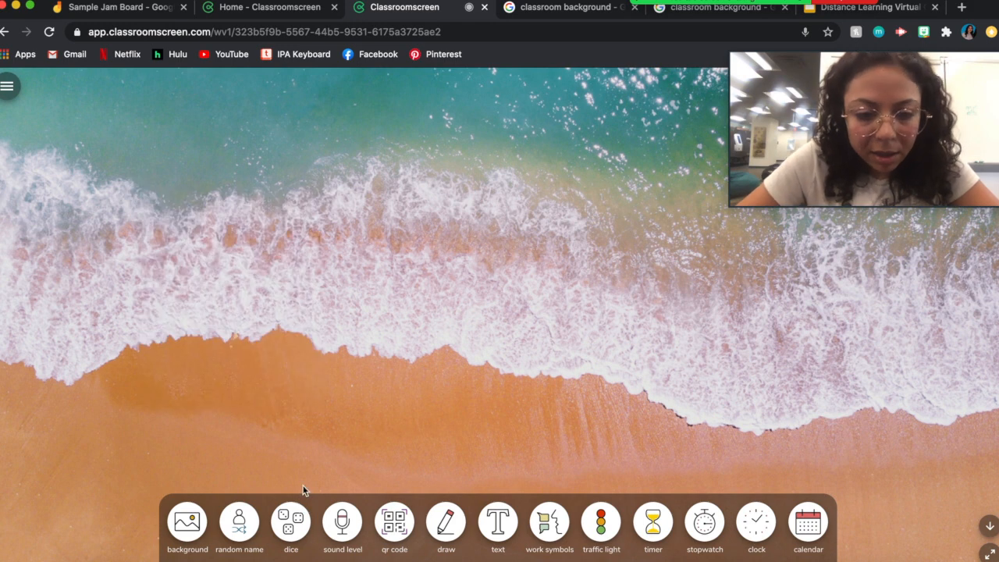
Add the sound level widget with its microphone turned on, move it fully into view, and close it.
click(342, 529)
click(265, 220)
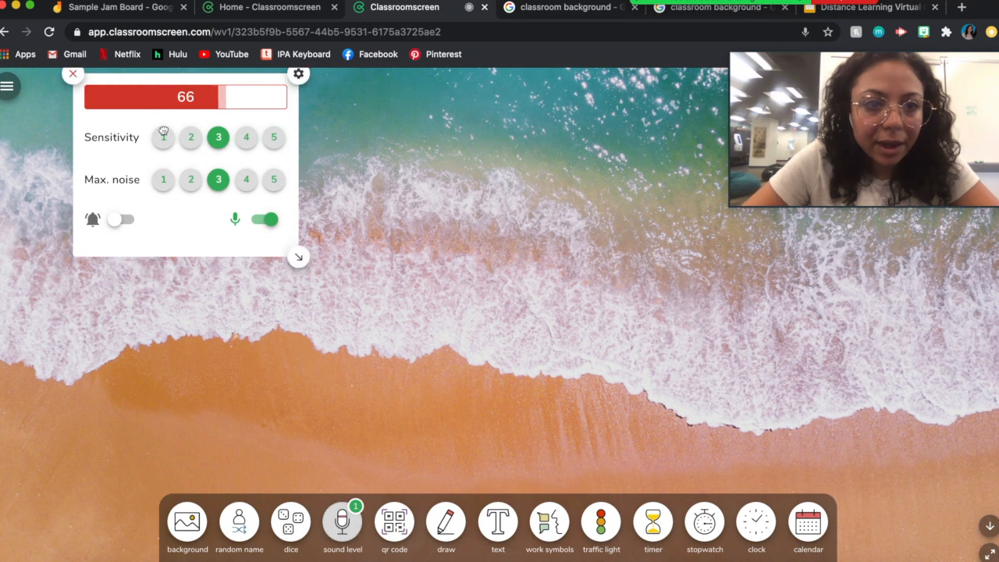
drag(163, 75, 174, 180)
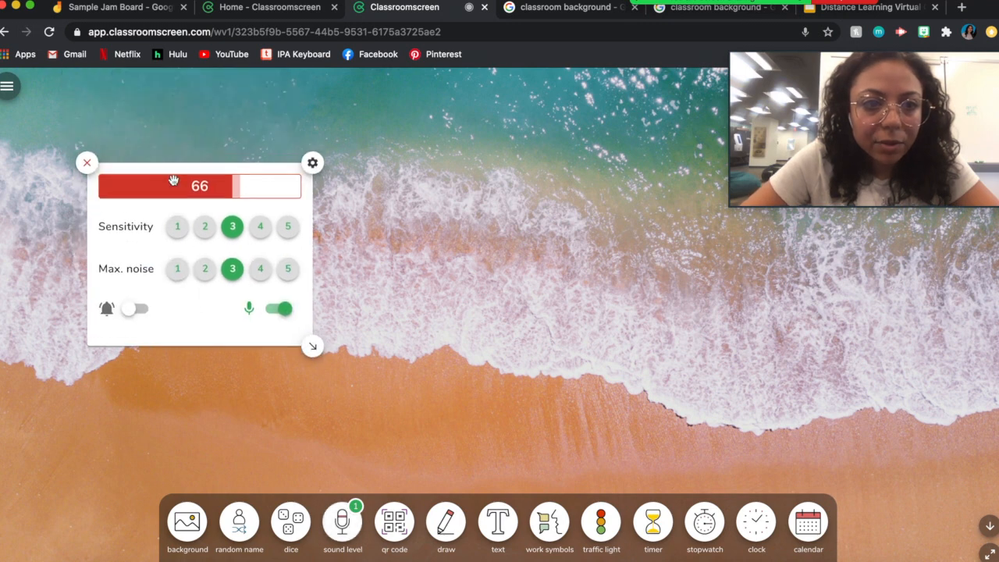
click(88, 166)
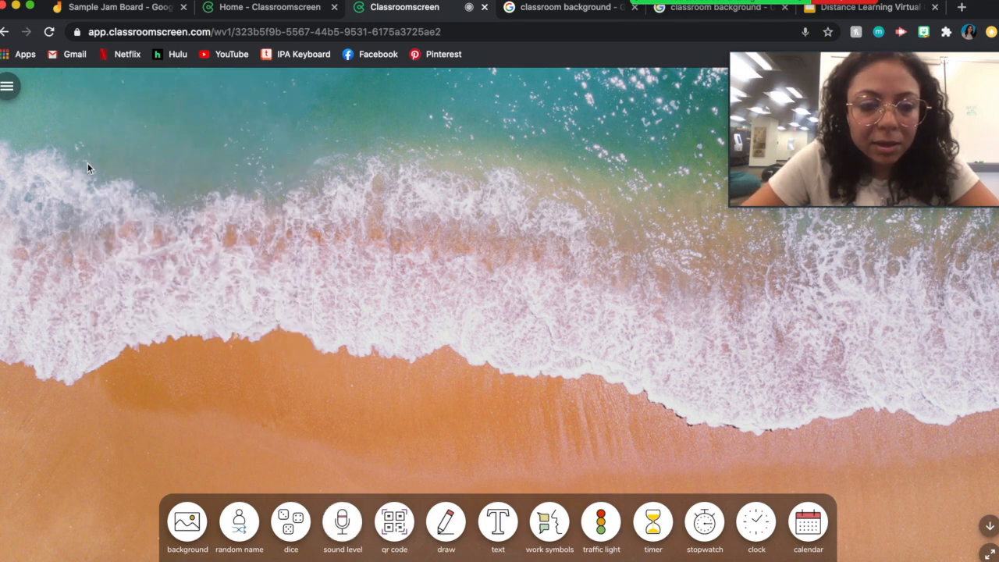
Add the QR code widget, reposition it on the background, and close it.
click(394, 529)
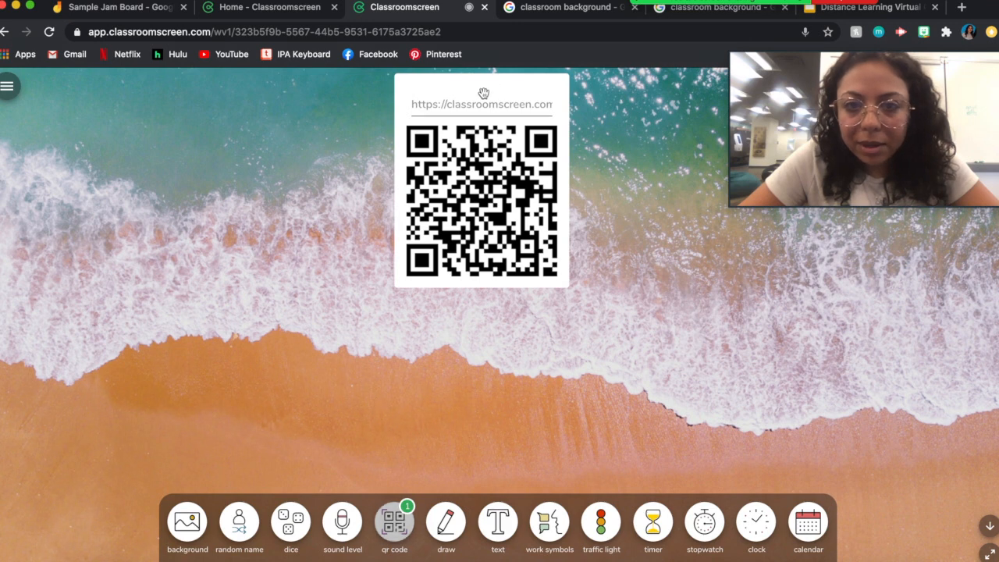
drag(452, 84, 330, 119)
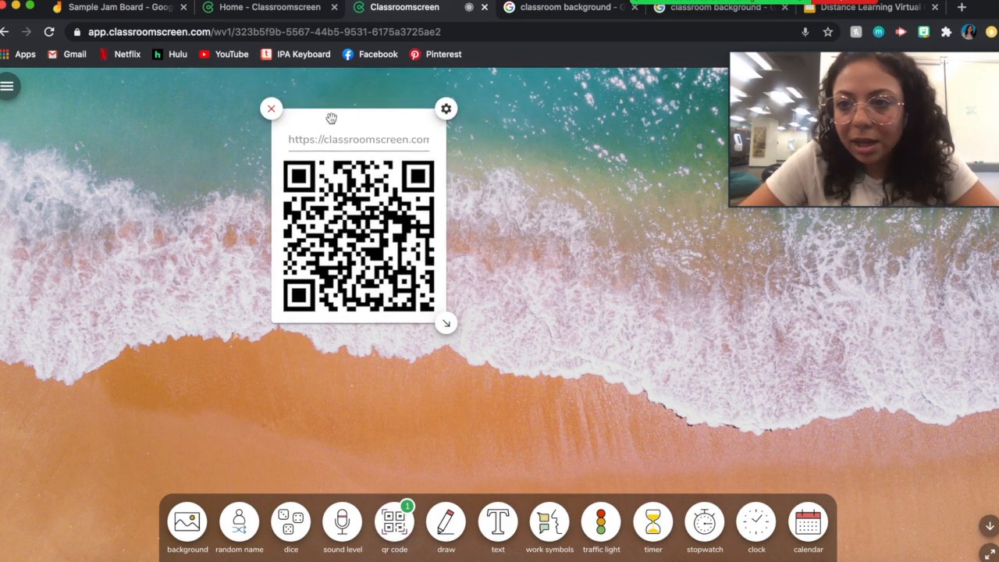
click(271, 110)
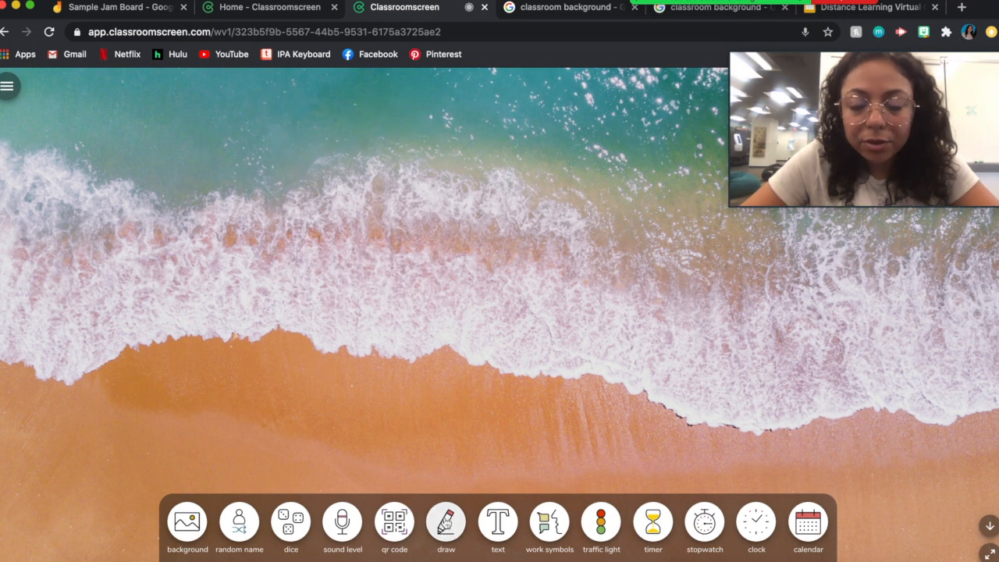
Add the draw widget near the middle of the screen, scribble freehand loops on it, and clear the canvas.
click(446, 523)
mouse_move(663, 83)
mouse_down()
mouse_move(317, 136)
mouse_move(344, 130)
mouse_move(334, 201)
mouse_move(401, 338)
mouse_move(438, 288)
mouse_move(334, 250)
mouse_up()
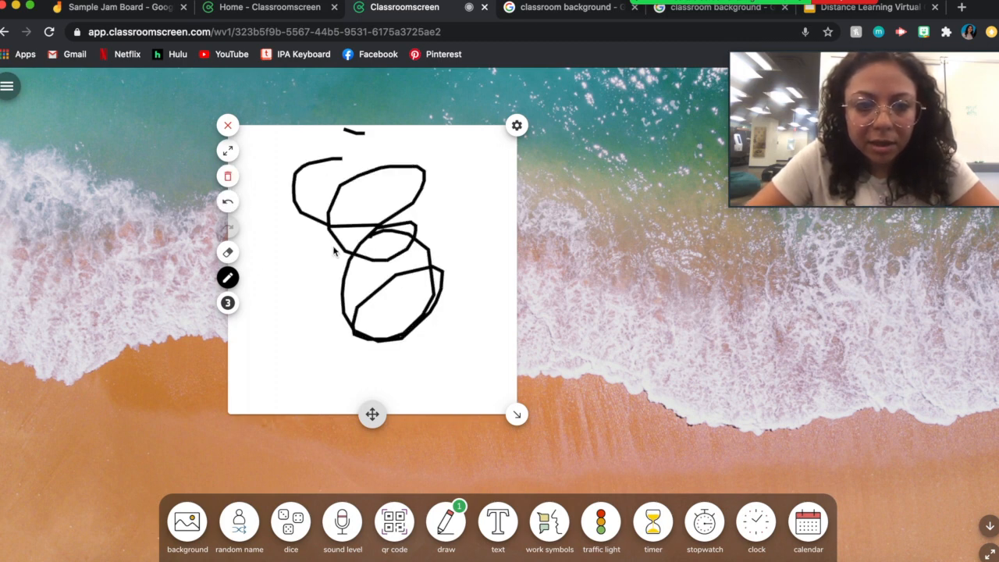
click(230, 178)
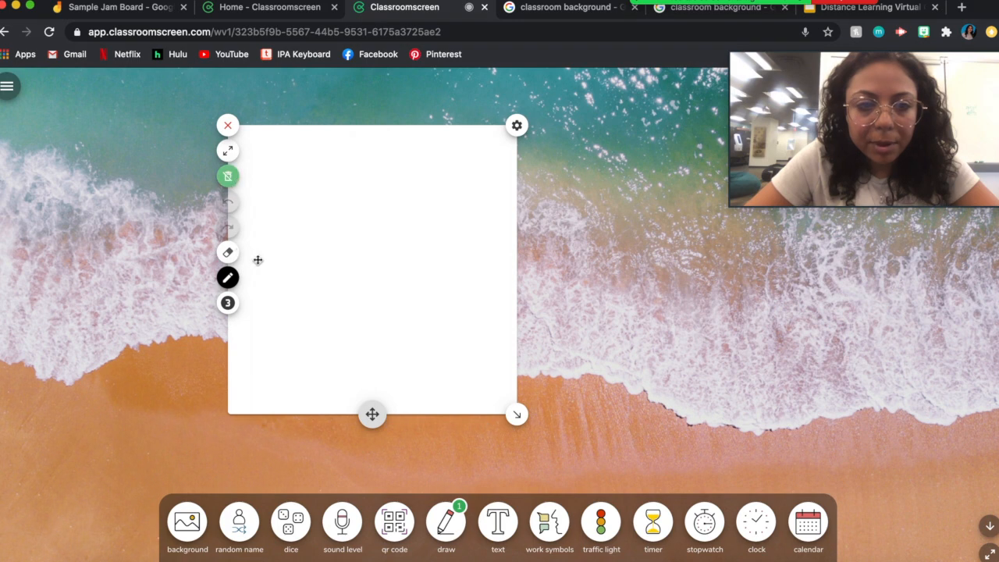
Draw a short horizontal line on the canvas, rub out parts of it with the eraser, and clear the drawing.
drag(294, 221, 395, 221)
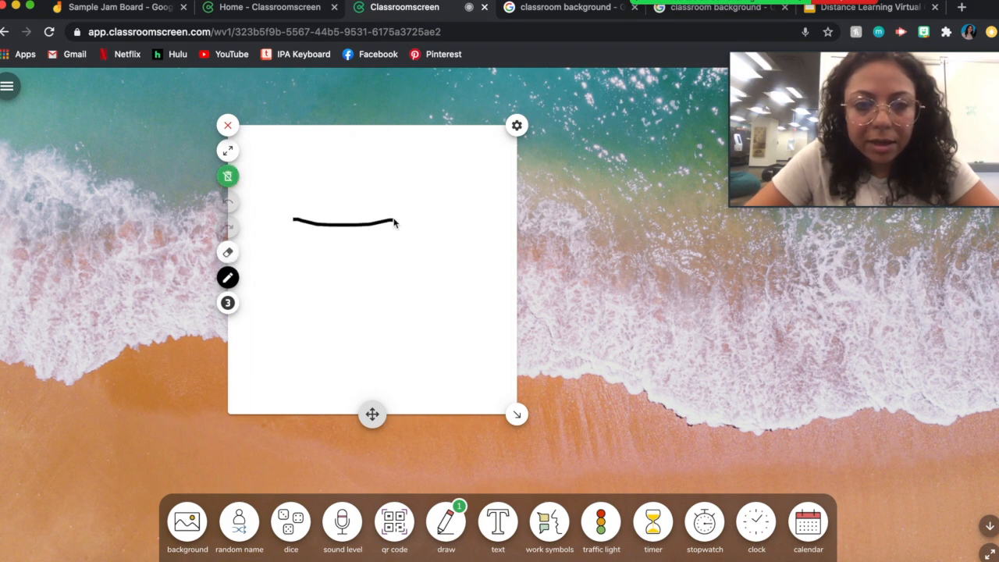
click(227, 252)
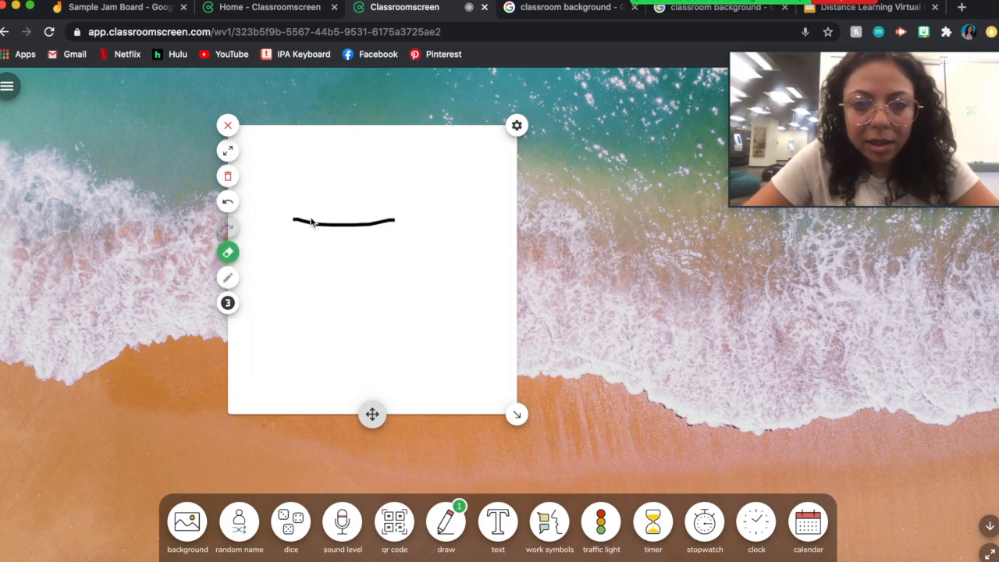
mouse_move(406, 217)
mouse_down()
mouse_move(303, 230)
mouse_move(390, 218)
mouse_up()
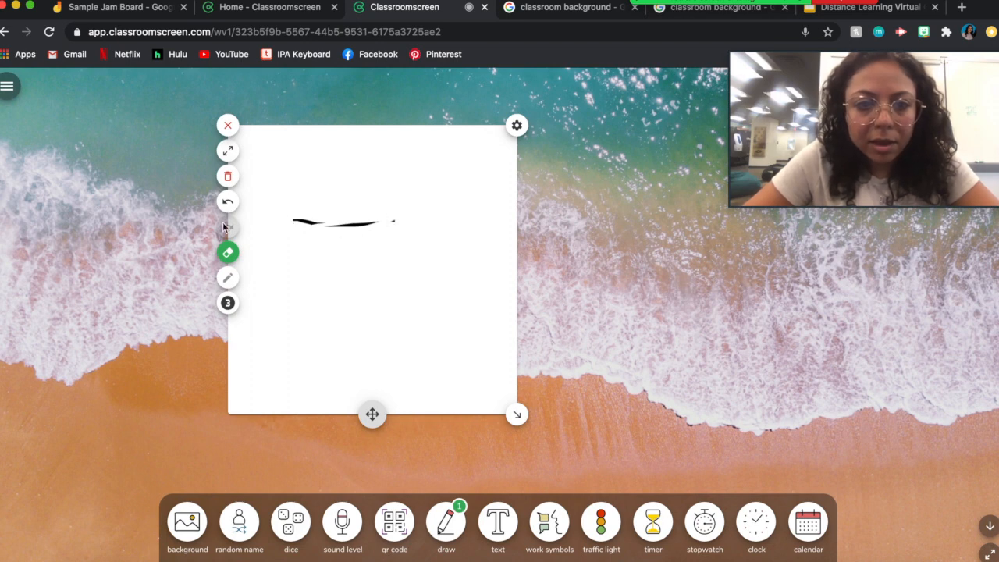
click(226, 179)
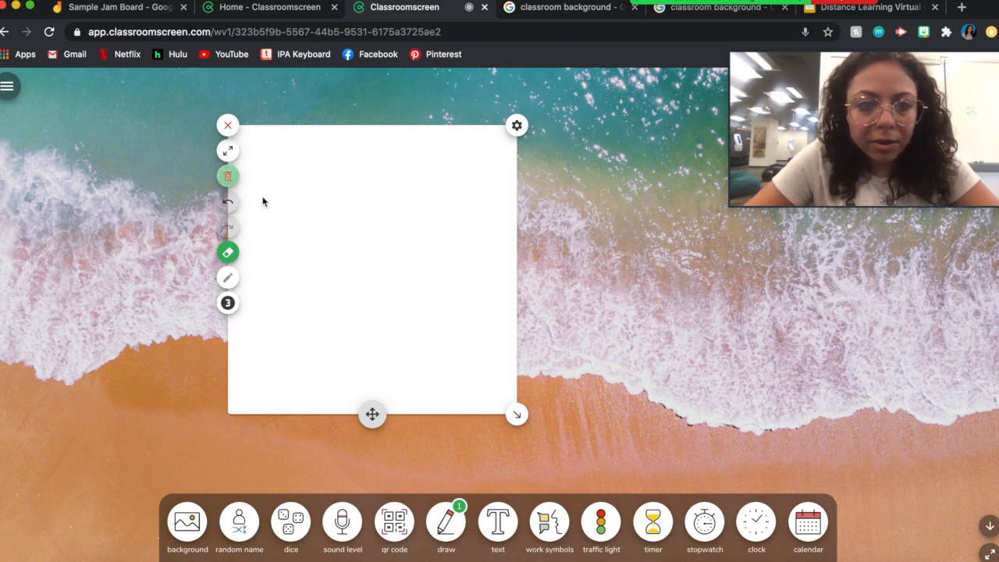
Apply each background pattern to the draw widget in turn: lined, grid, triangles, dashed handwriting lines, music staves, hexagons and clock face.
click(518, 127)
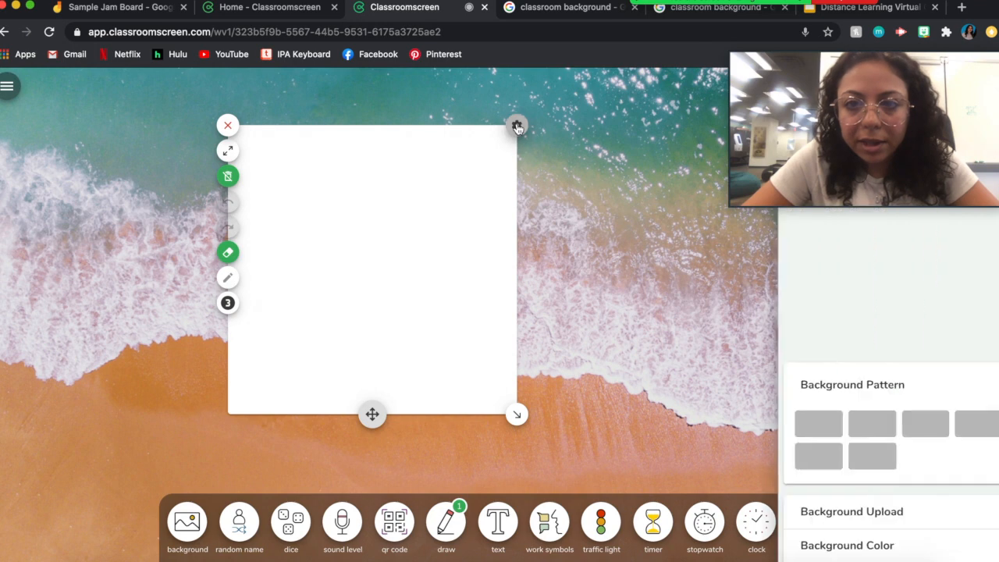
mouse_move(903, 36)
mouse_down()
mouse_move(620, 33)
mouse_move(605, 58)
mouse_up()
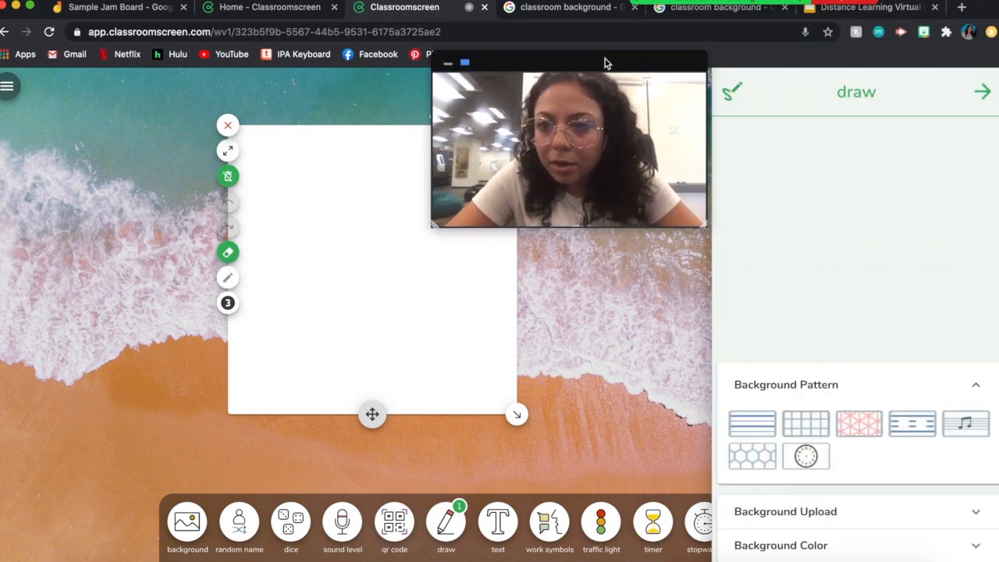
click(757, 425)
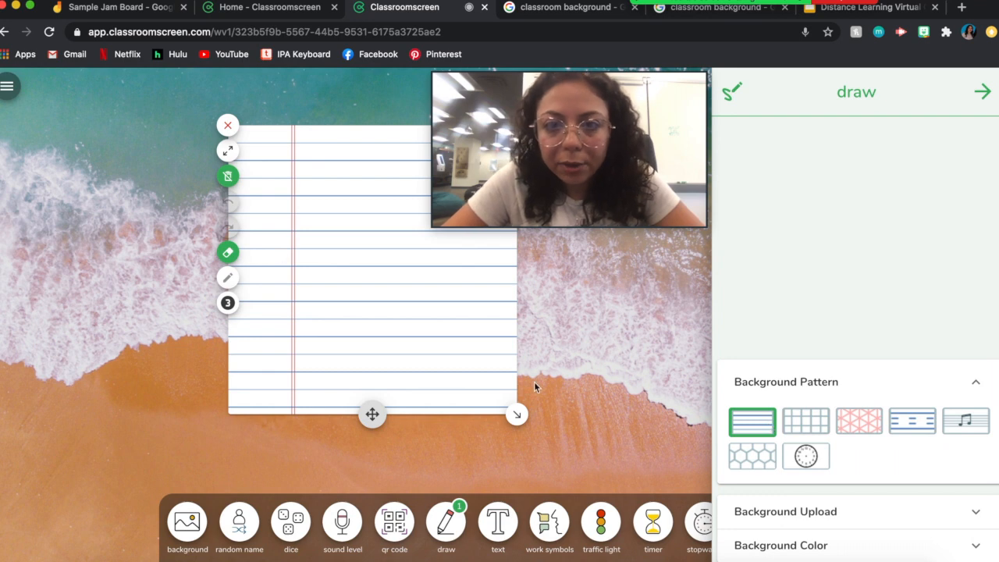
click(809, 425)
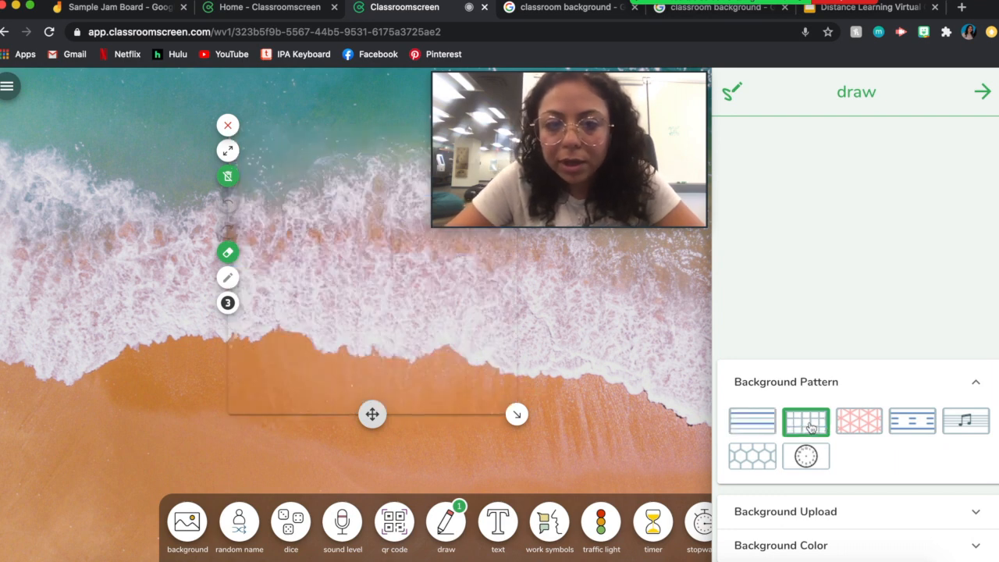
click(860, 424)
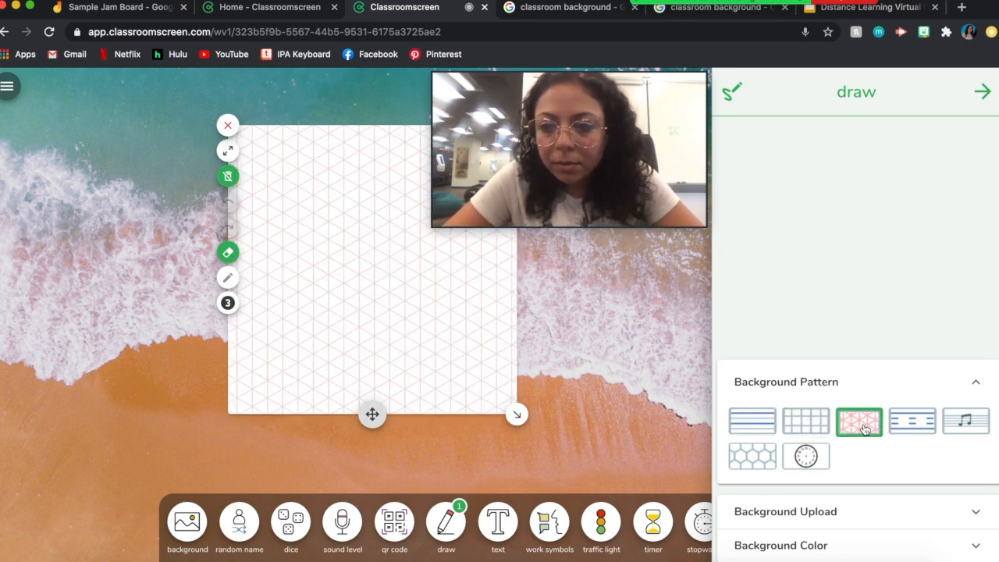
click(914, 424)
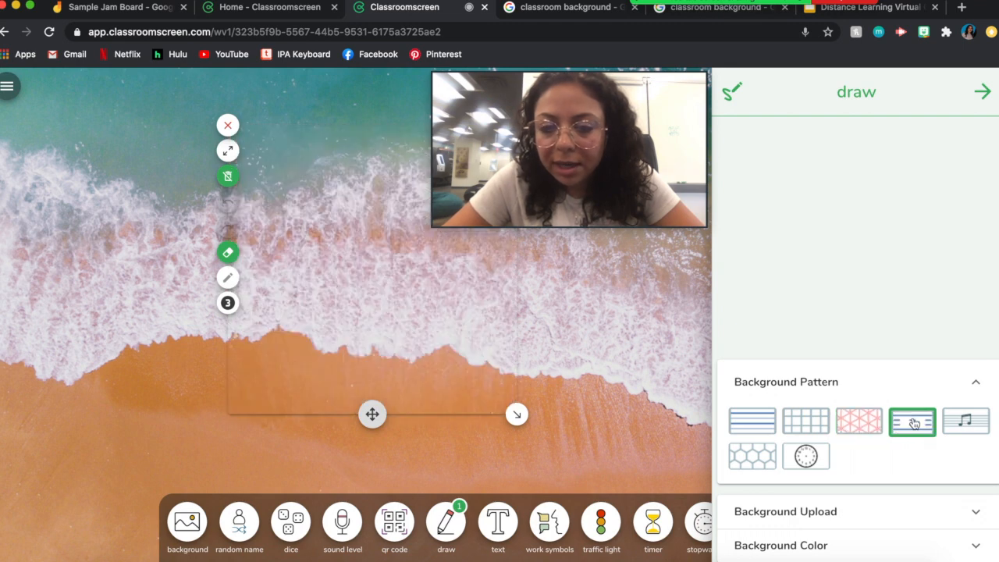
click(965, 423)
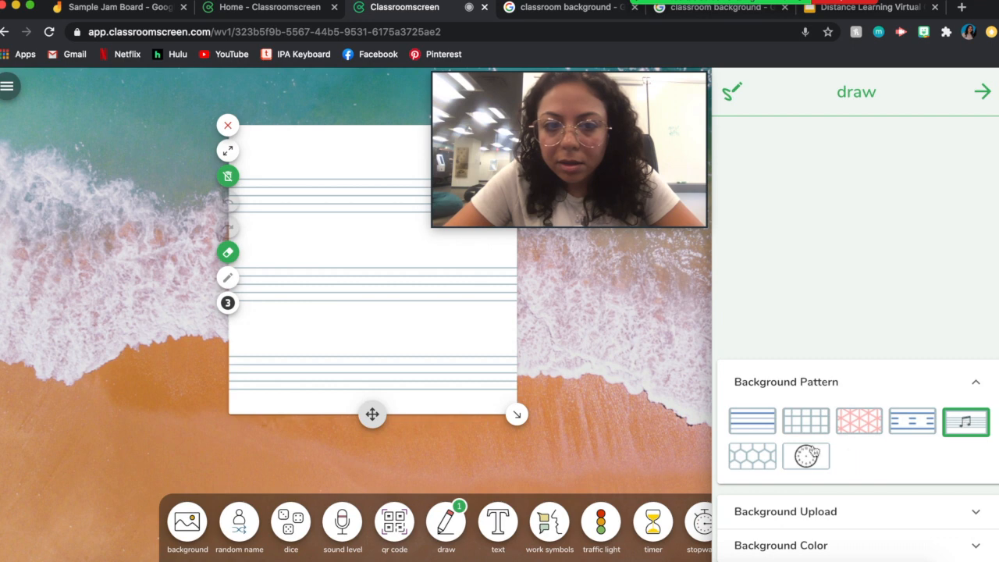
click(754, 459)
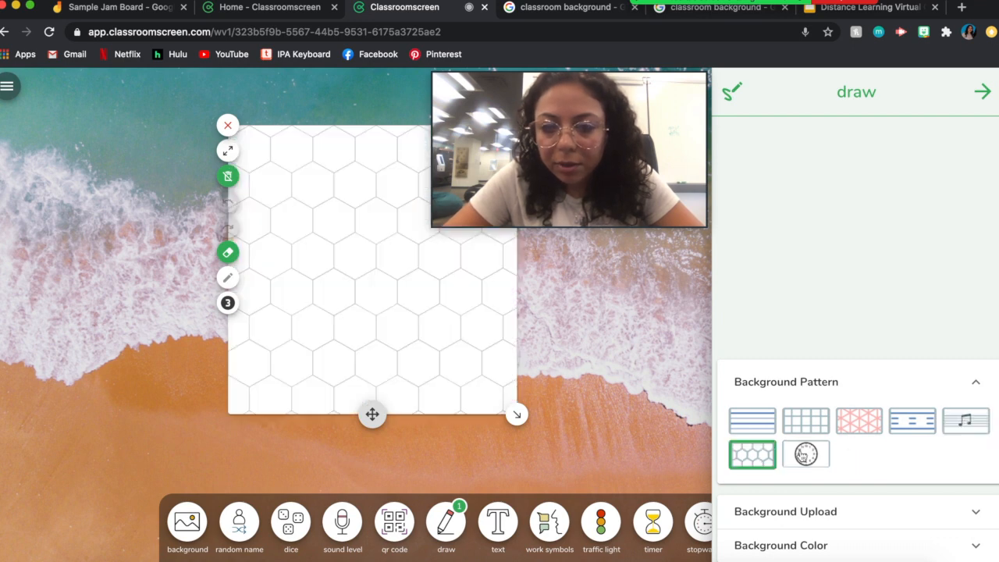
click(805, 455)
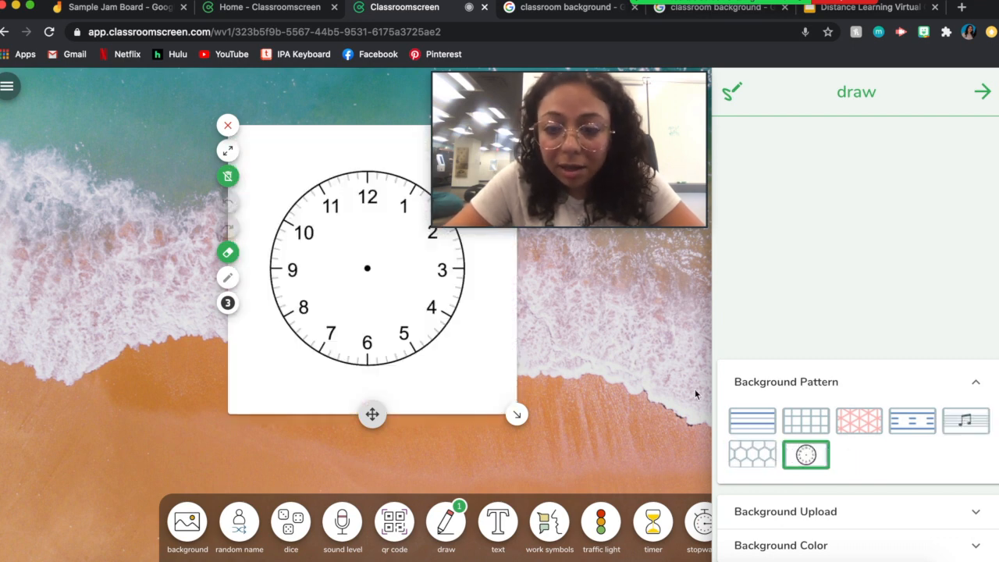
Try the uploaded backgrounds on the draw widget: the chalkboard, the illustrated classroom with desks, and the "Welcome to Speech" room.
click(794, 510)
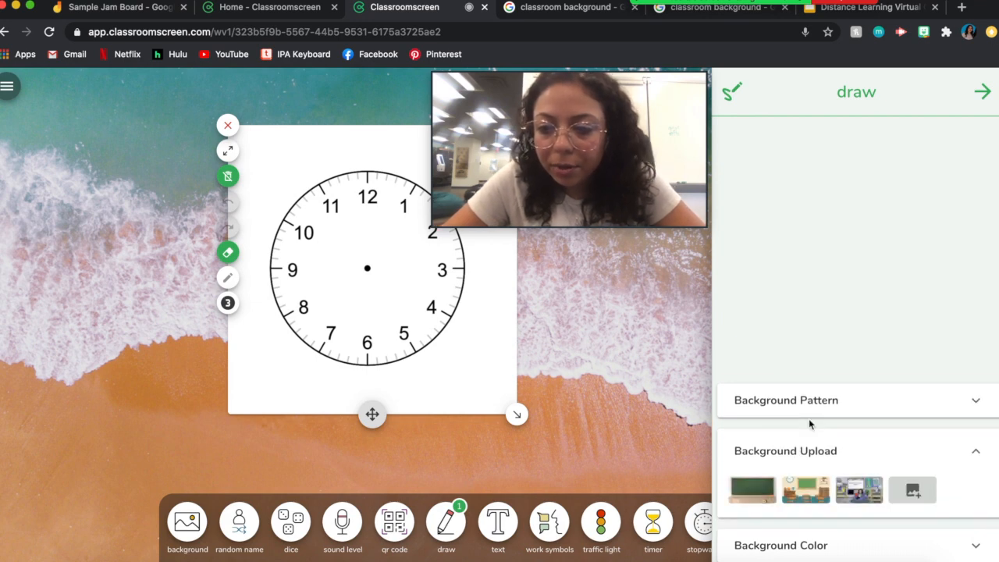
click(753, 493)
click(810, 496)
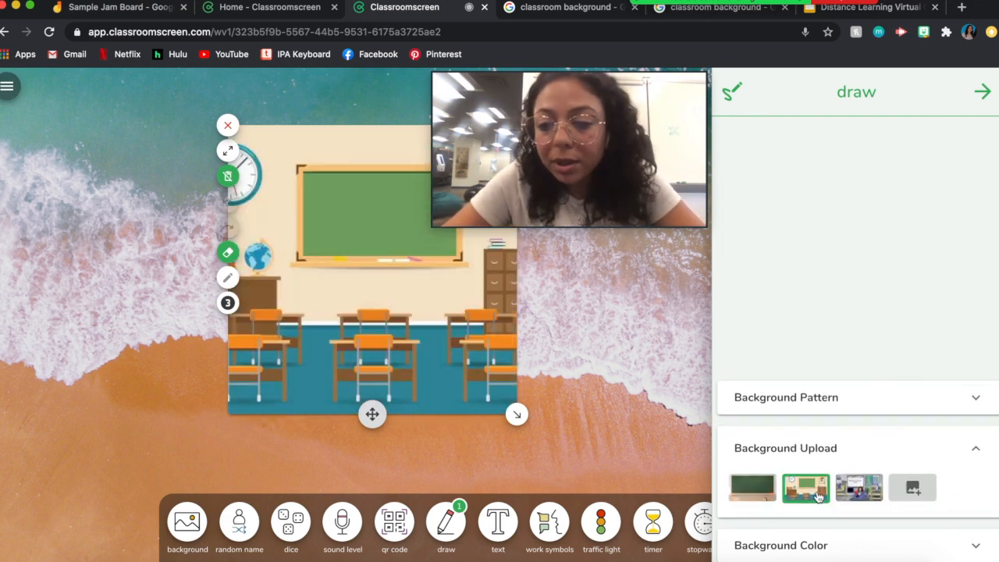
click(859, 490)
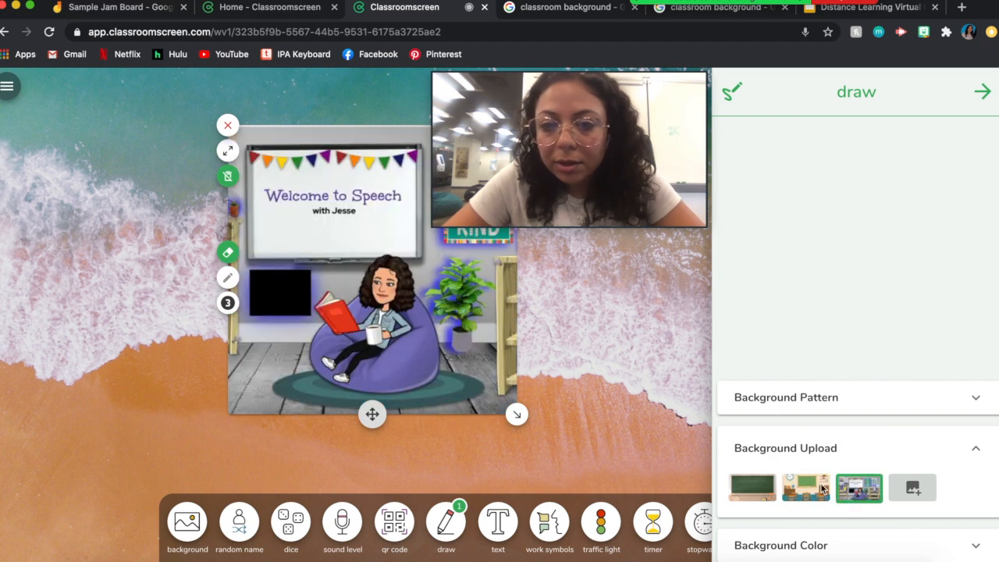
click(753, 488)
Set the draw widget's background color to lime green #BCDD3CFF and to pale yellow #FEFFCBFF, and close the widget.
click(802, 549)
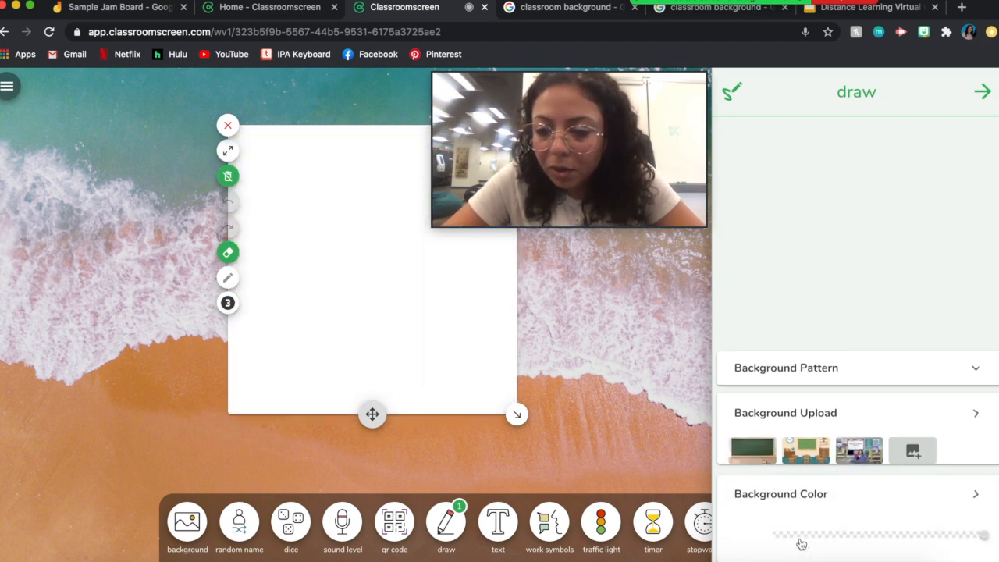
click(855, 520)
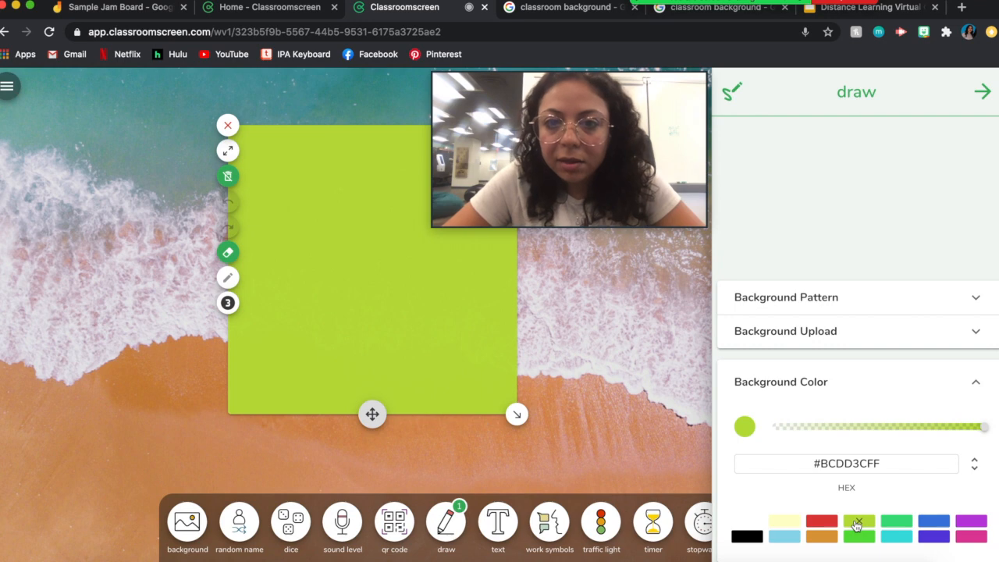
click(786, 525)
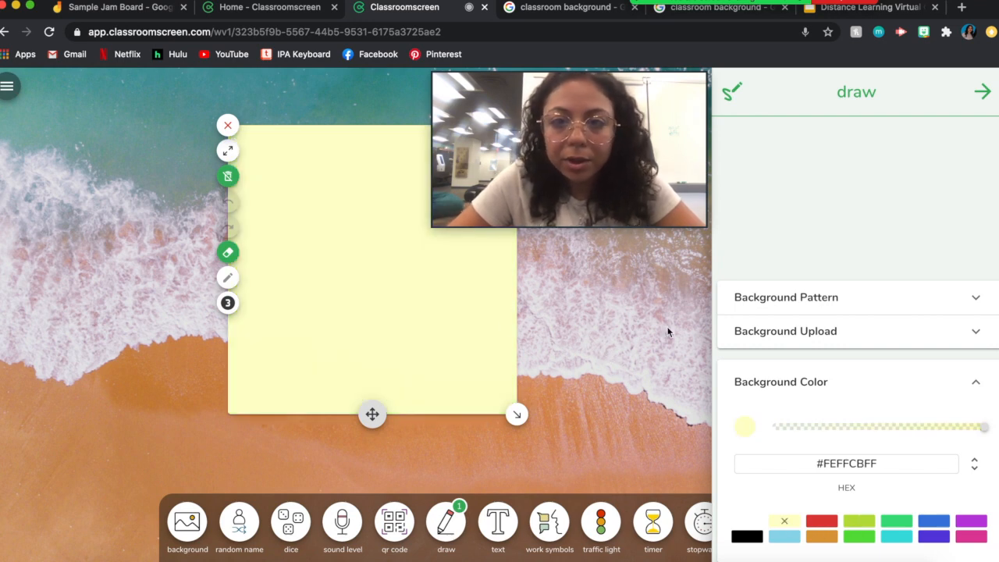
drag(520, 67, 730, 67)
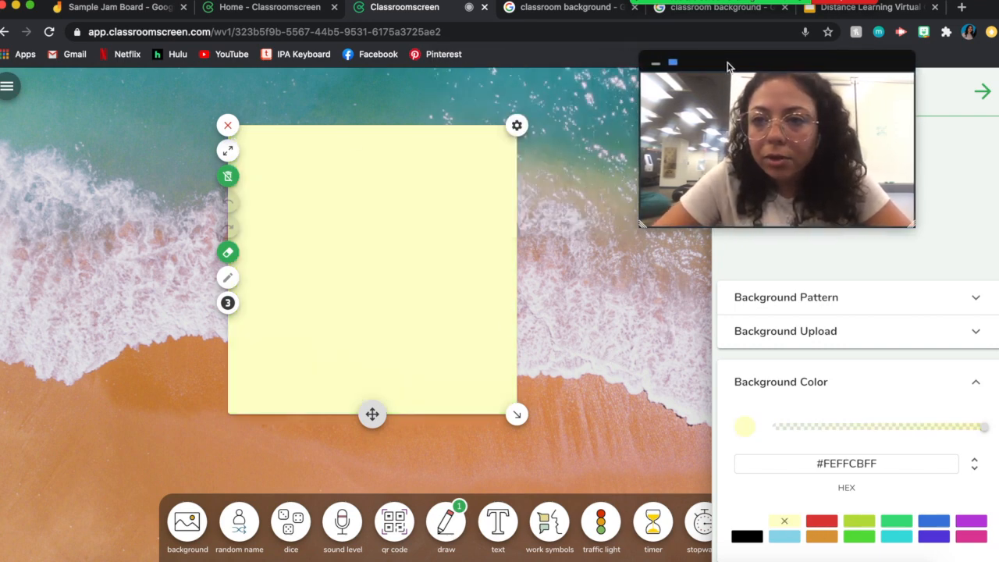
click(228, 125)
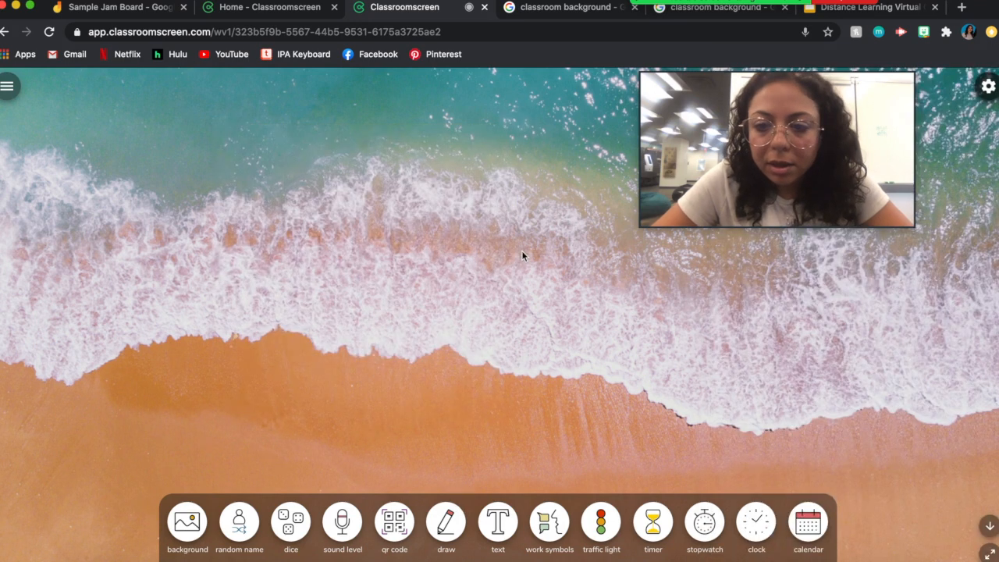
Add a text widget and write a "Hi Everyone!" greeting thanking students for joining and asking them to think of something from their weekend to share.
click(496, 520)
click(165, 142)
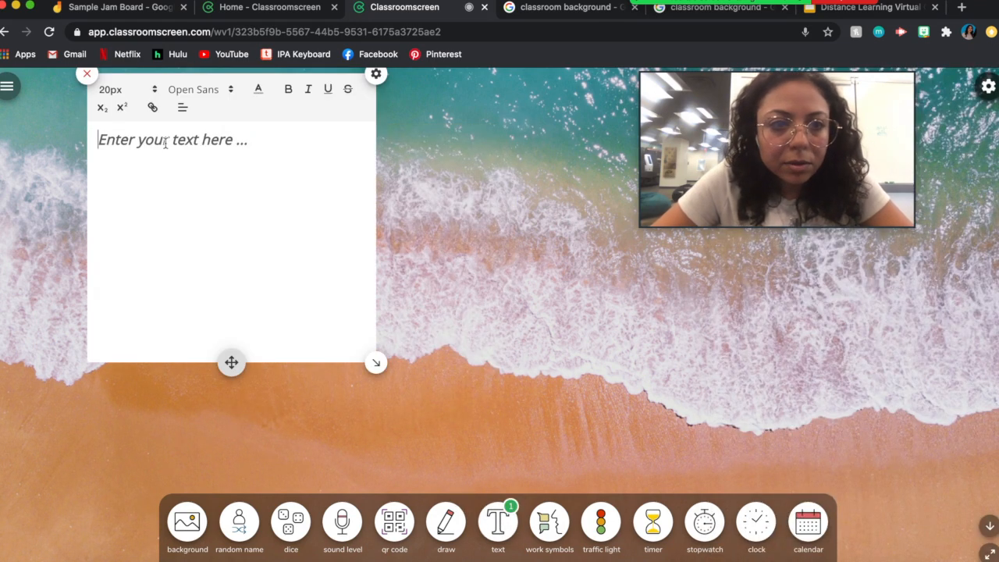
text(Hi Everyone!  Thanks for joining our group today.  While we wait for other students to join, think about something you did this weekend that you would like to share!)
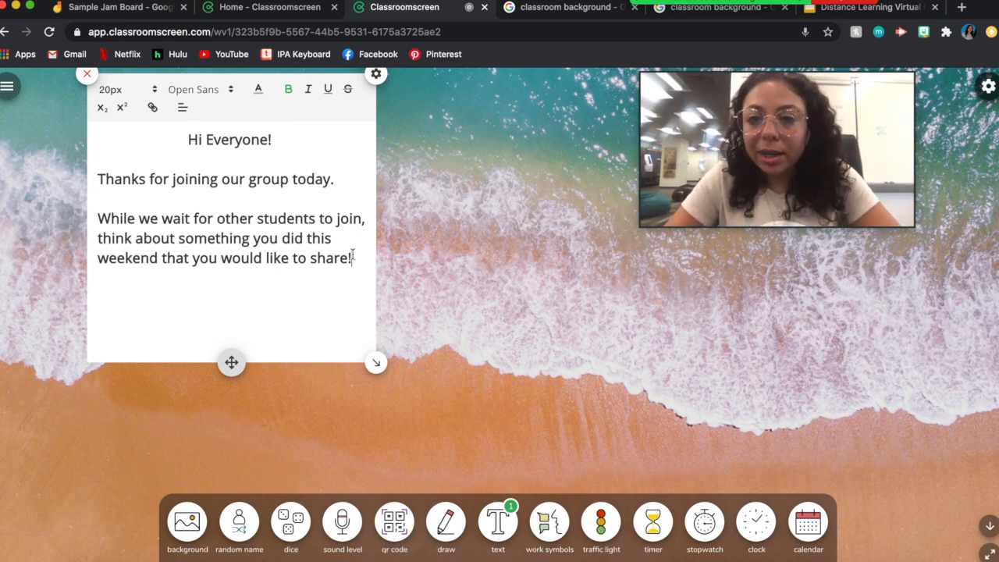
Replace the greeting with three lines: "Today in group...", "We will listen to our teacher." and "We will follow the group plan.".
drag(352, 258, 170, 134)
key(BackSpace)
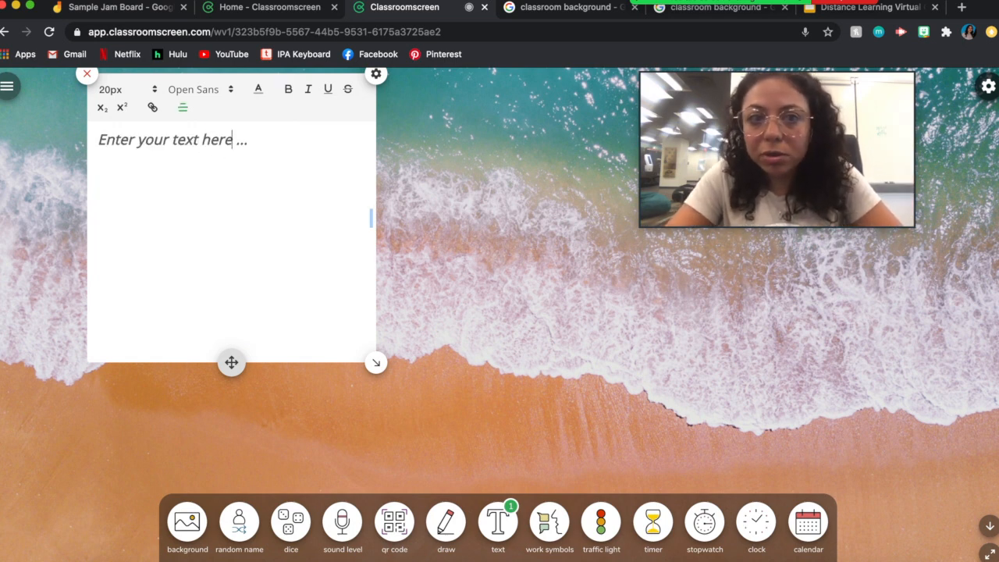
text(Today )
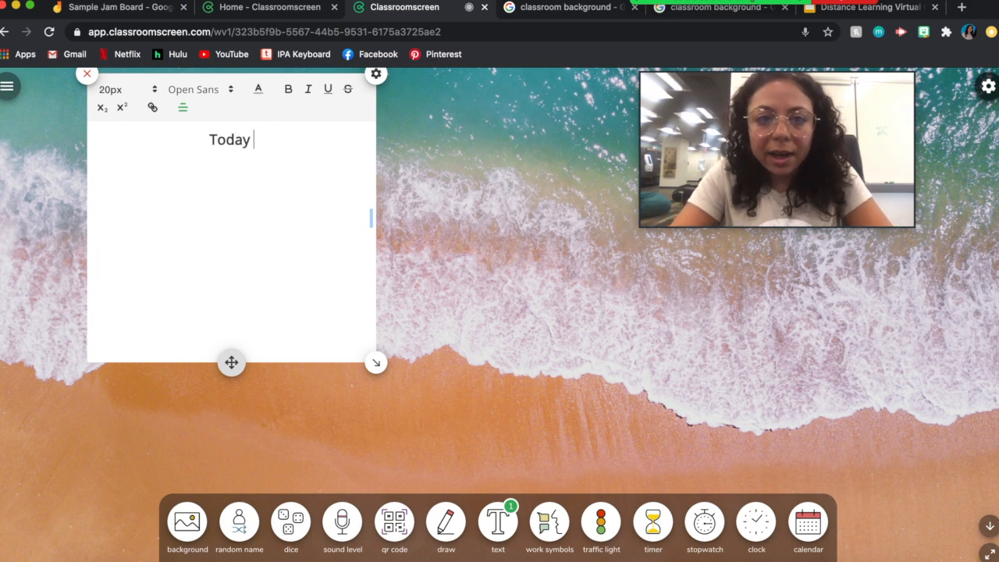
text(in group..)
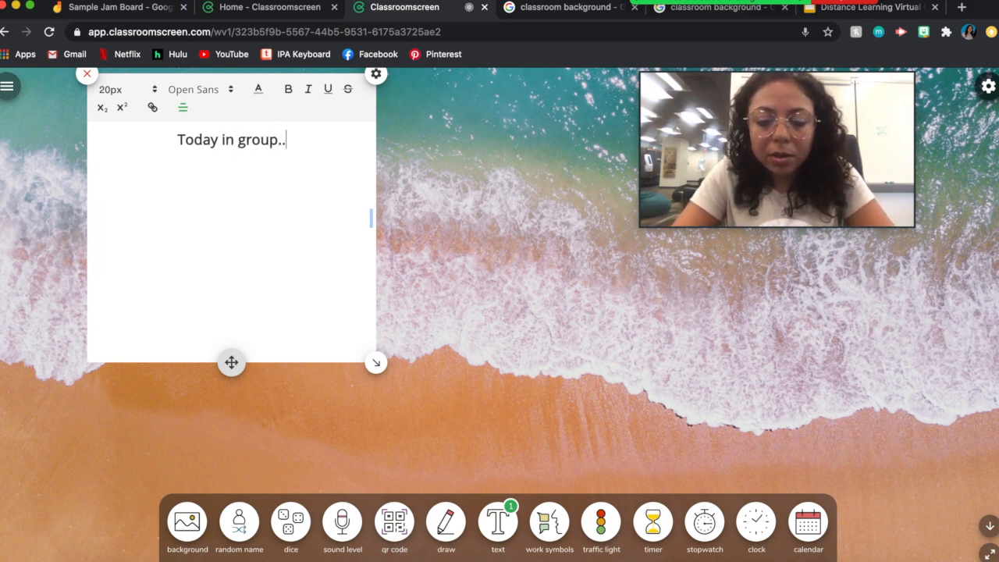
text(. We will listen yo)
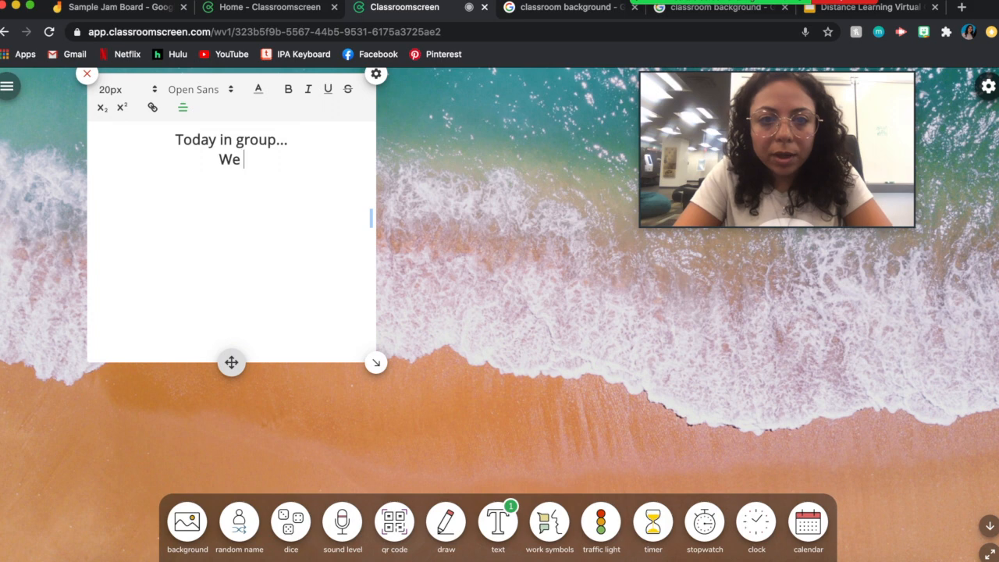
key(BackSpace)
key(BackSpace)
text(to)
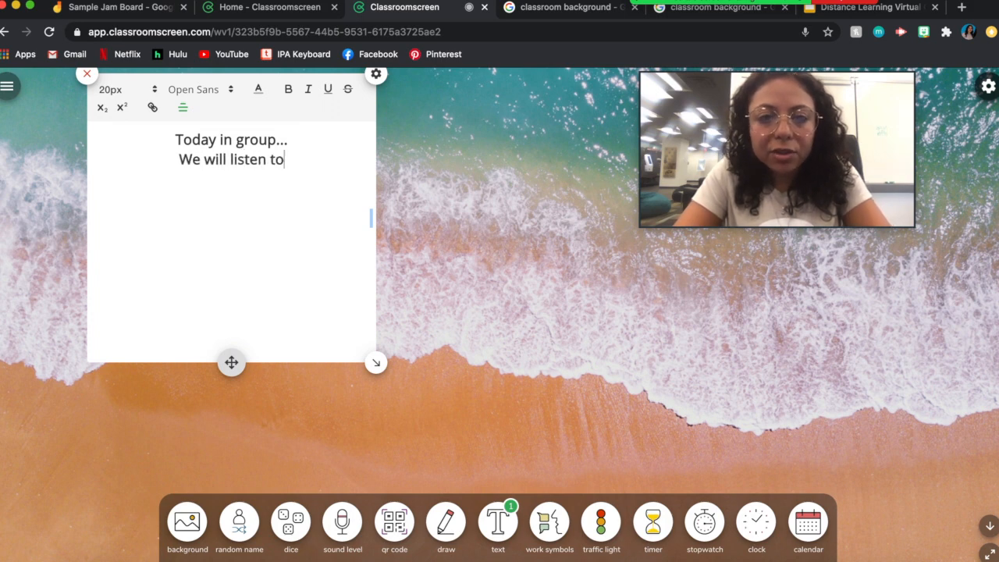
text( our teacher. )
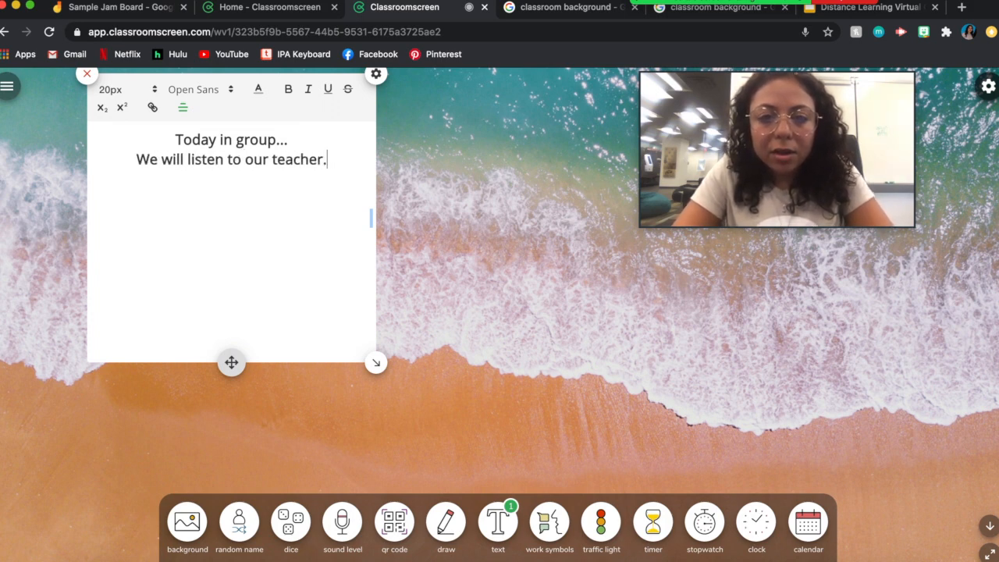
text(We will fo)
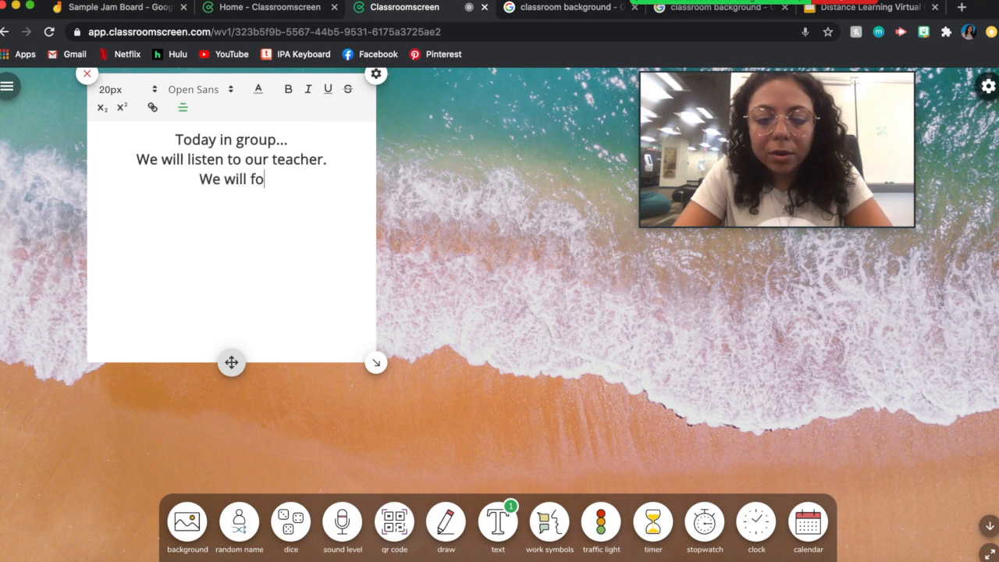
text(llow the grou)
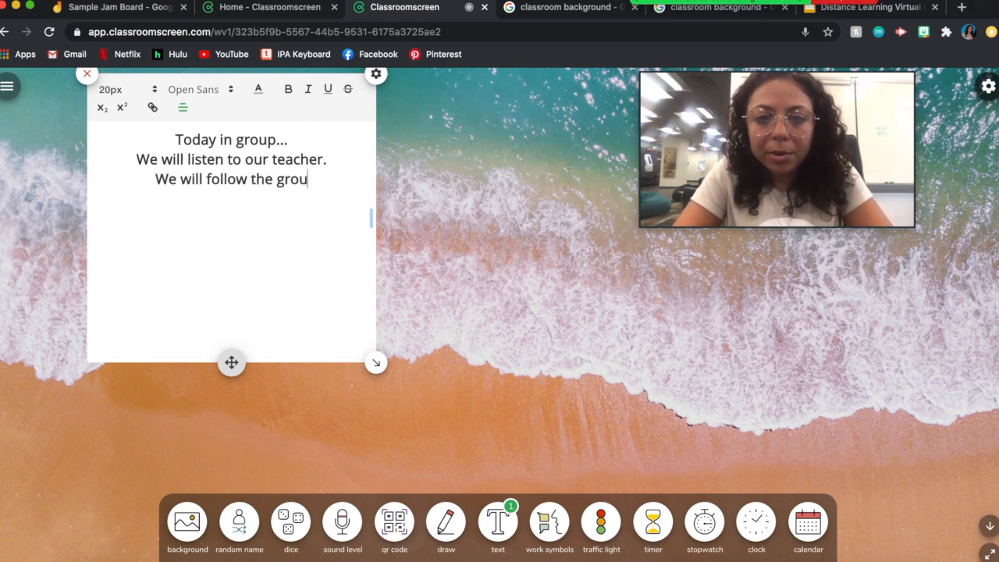
text(p plan.)
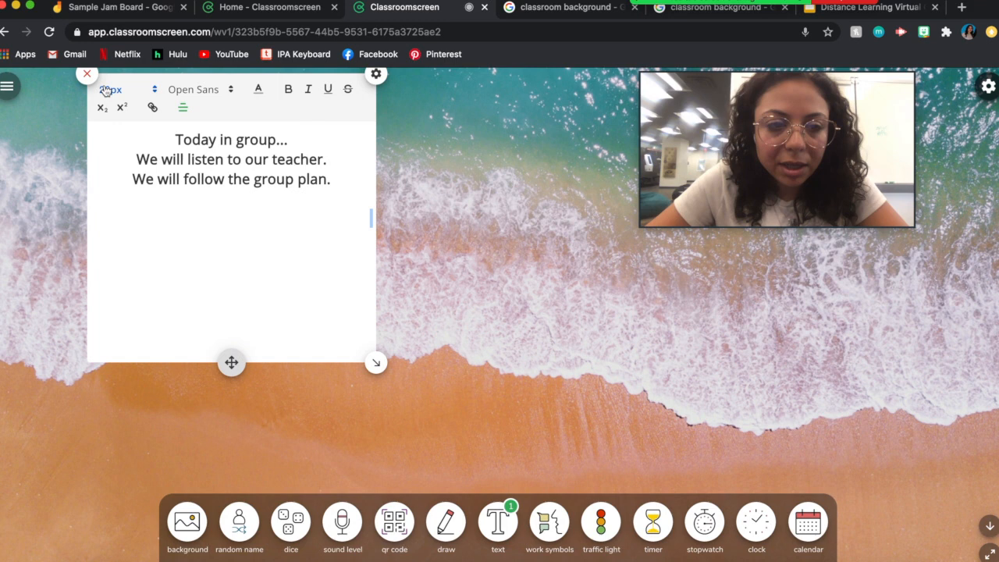
Look through the text widget's font choices, text colors and background color settings.
click(229, 91)
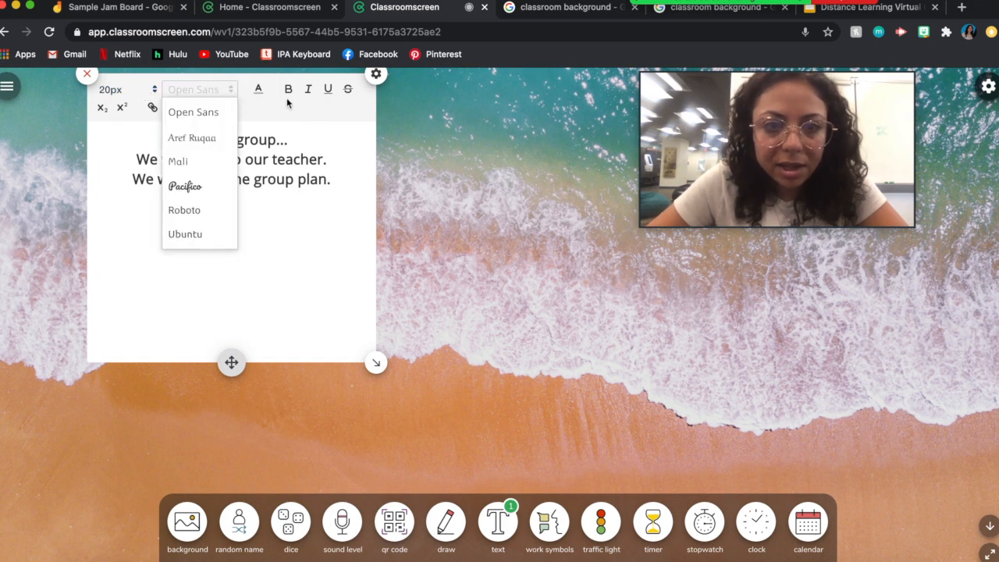
click(313, 158)
click(260, 92)
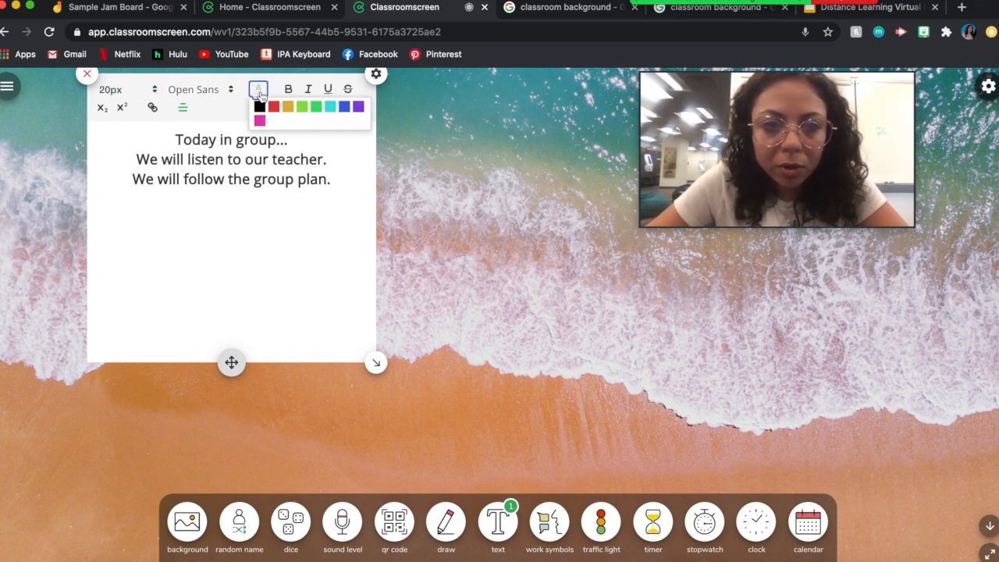
click(266, 163)
click(377, 75)
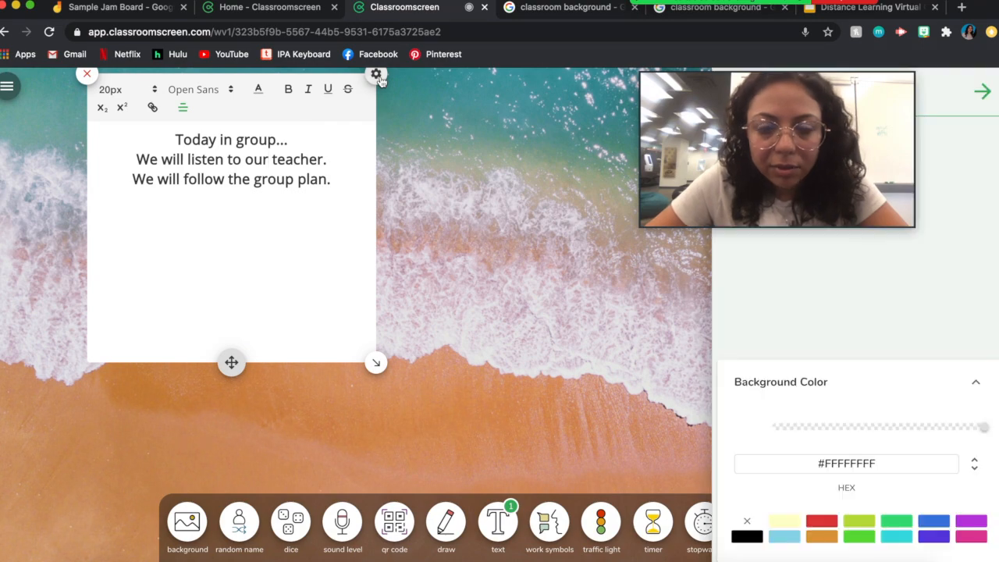
click(985, 93)
click(335, 181)
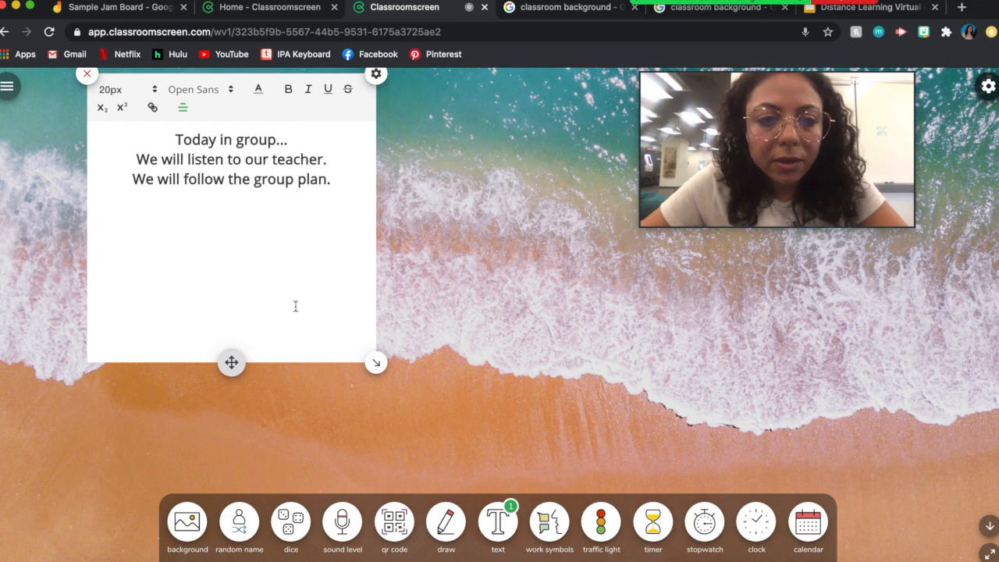
Add the work symbols widget, place it beside the text widget, and switch its symbol to whisper.
click(548, 532)
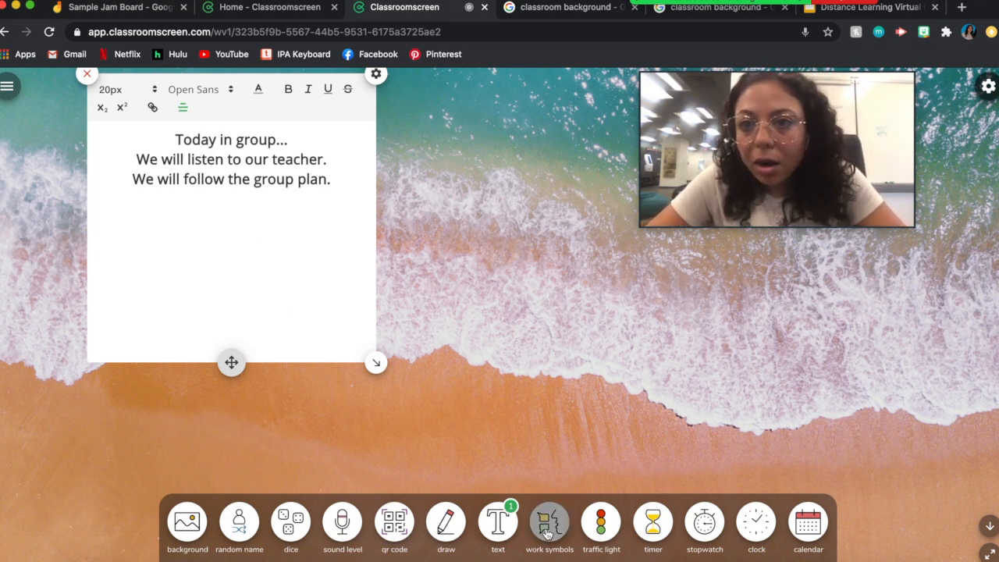
drag(414, 386, 565, 129)
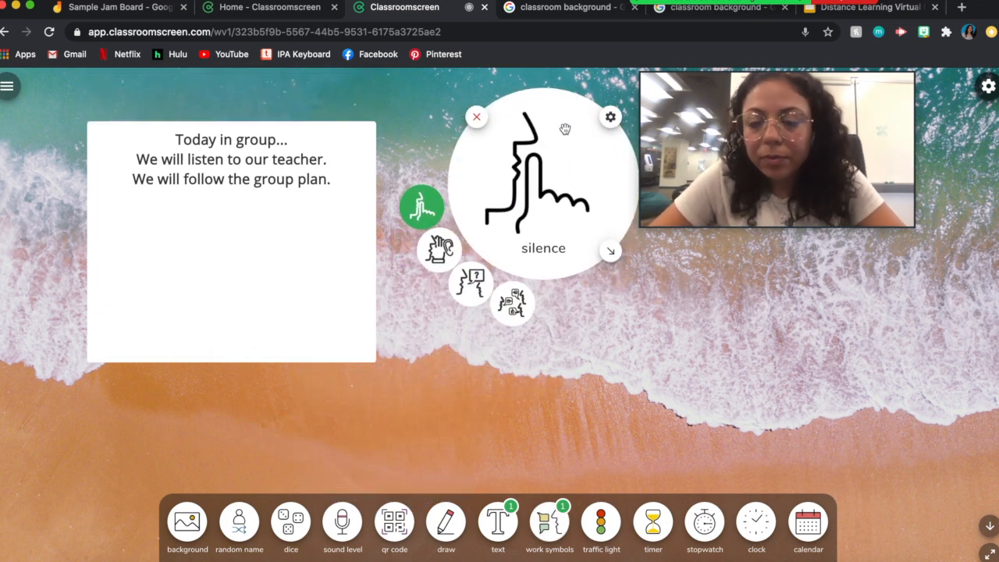
click(431, 251)
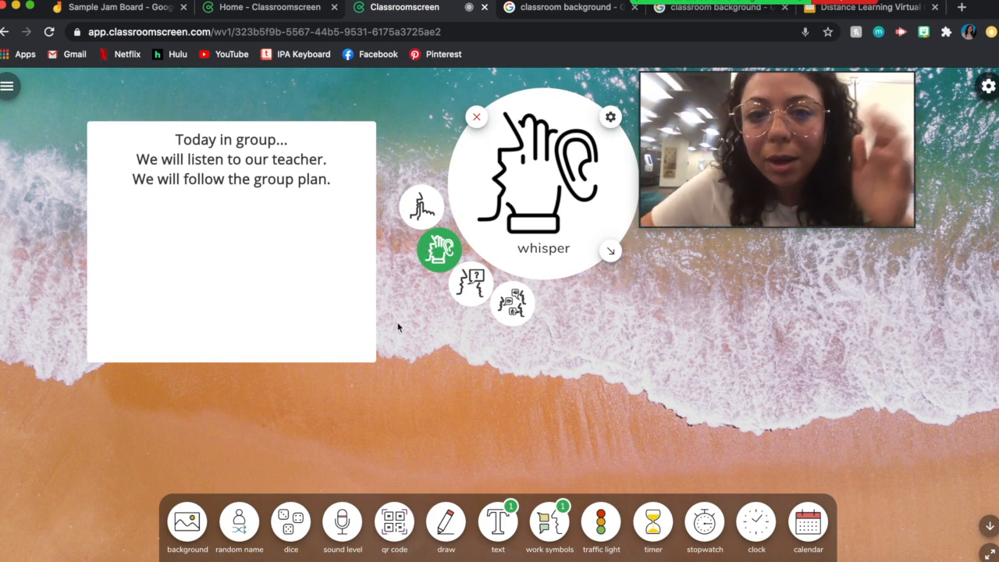
Switch the work symbol to ask neighbor and on to work together, and set the widget's background color to lime green #BCDD3CFF.
click(477, 288)
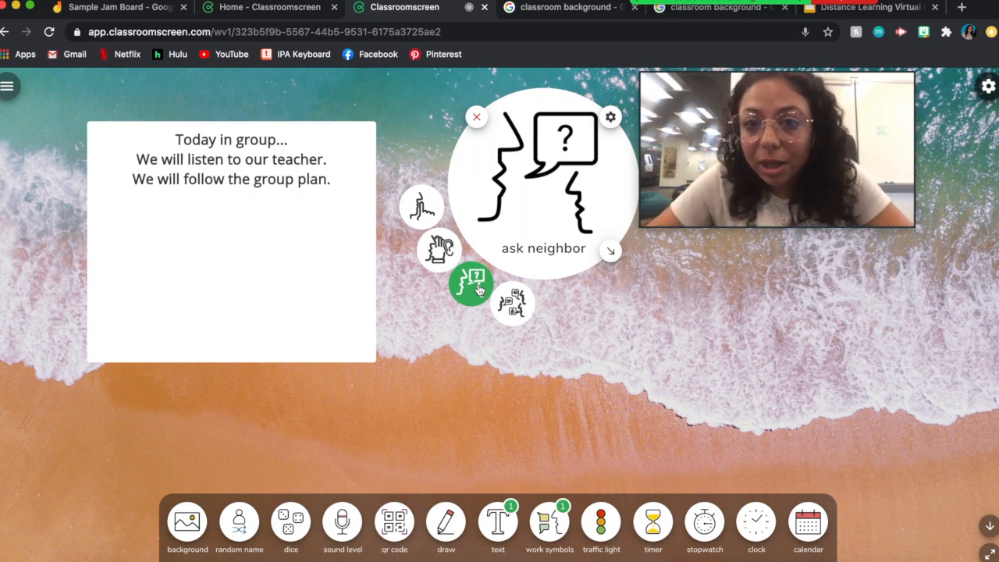
click(512, 303)
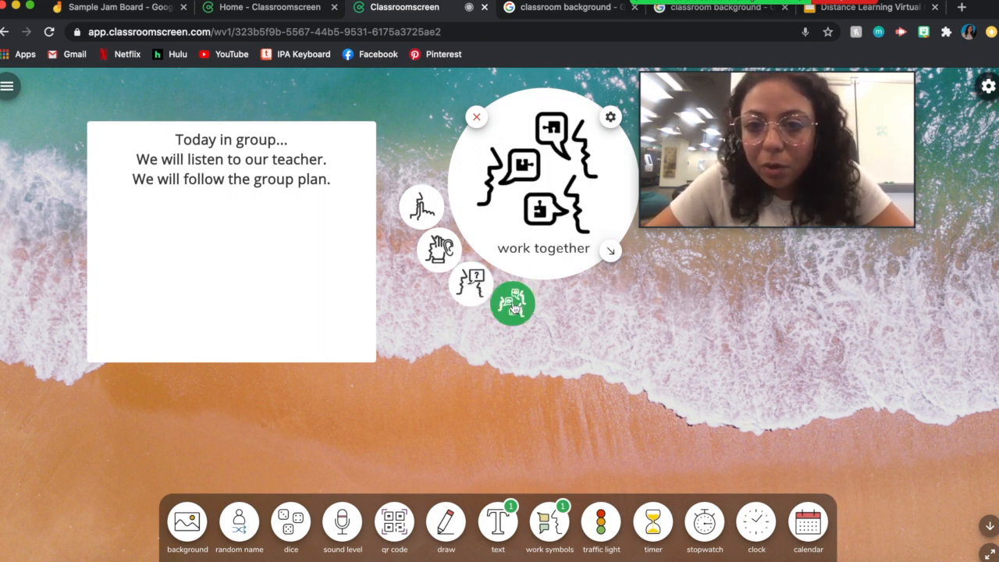
click(611, 117)
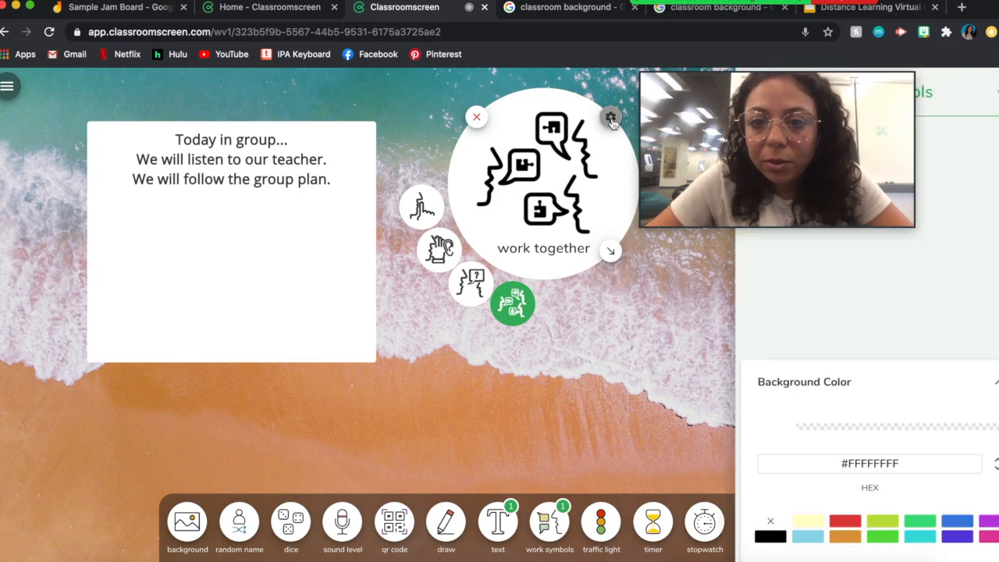
click(784, 522)
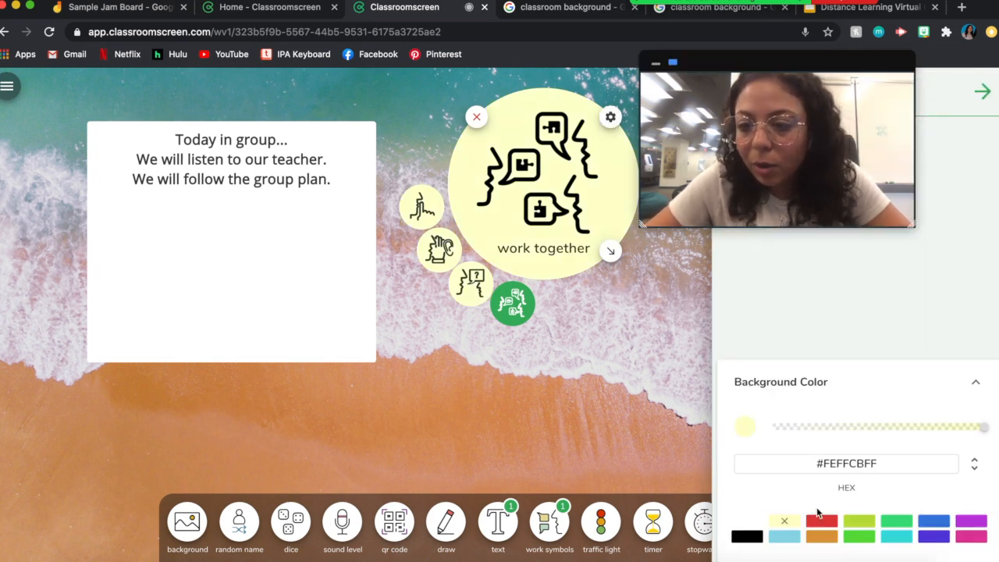
click(860, 521)
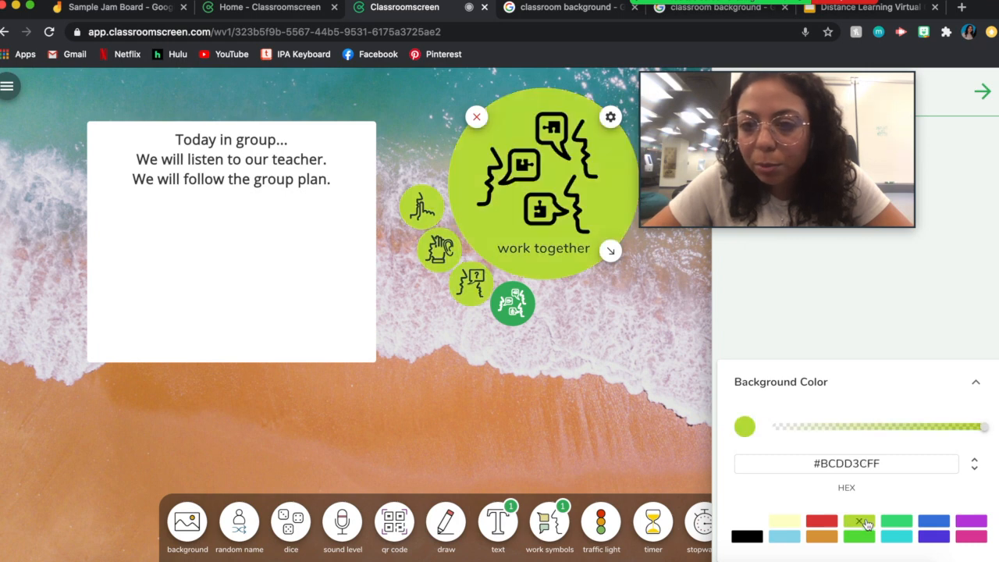
click(982, 92)
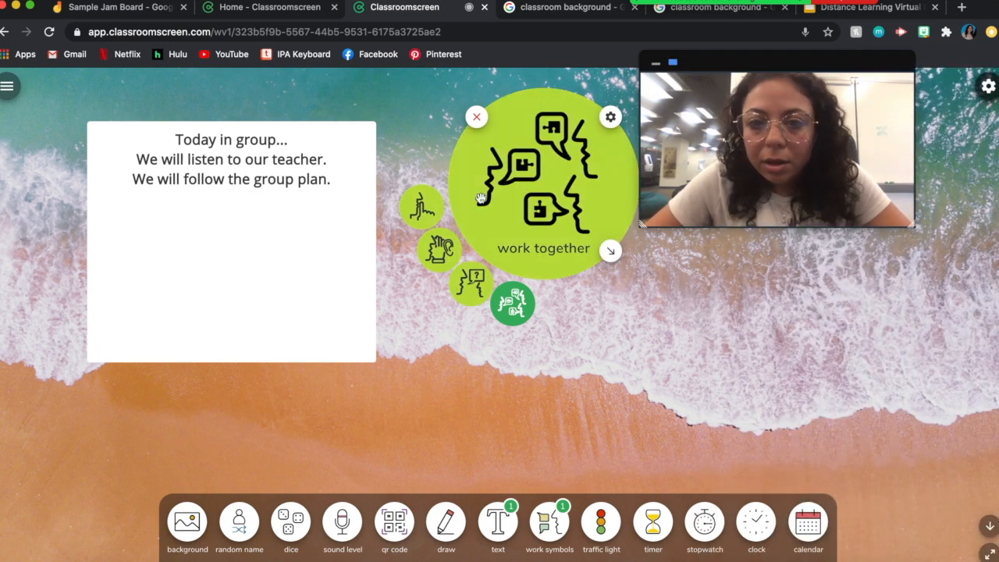
Switch the work symbol to silence, move the video window aside, and shift the symbol widget slightly upward.
click(422, 207)
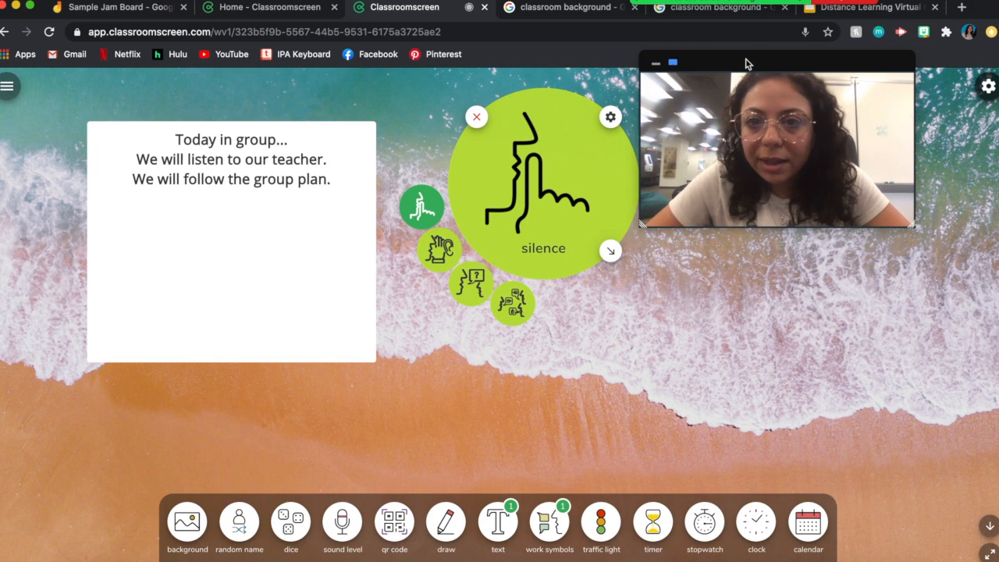
drag(746, 64, 784, 78)
drag(540, 150, 534, 133)
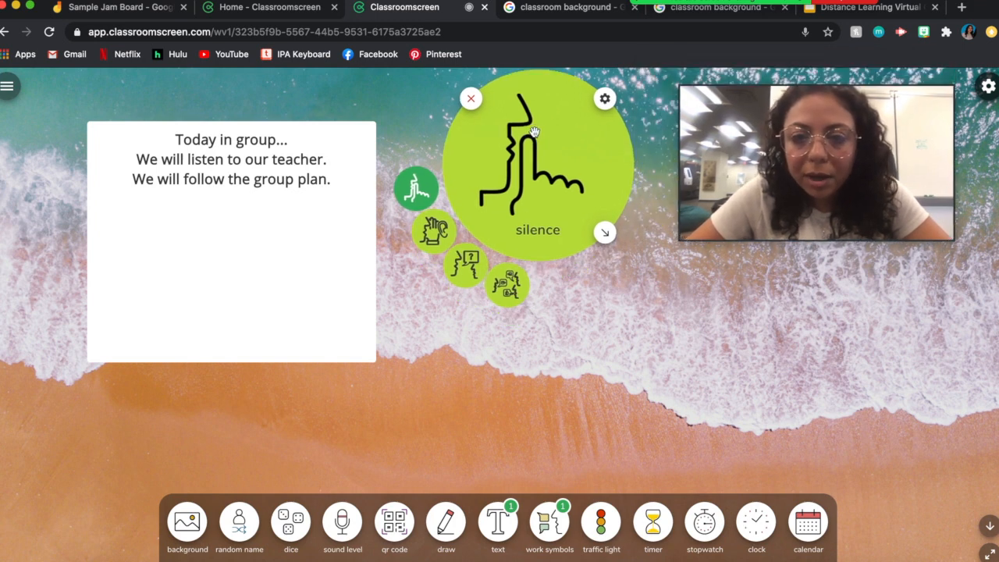
Add a traffic light widget, place it beneath the silence symbol, and alternate its lights from red through yellow to green.
click(602, 527)
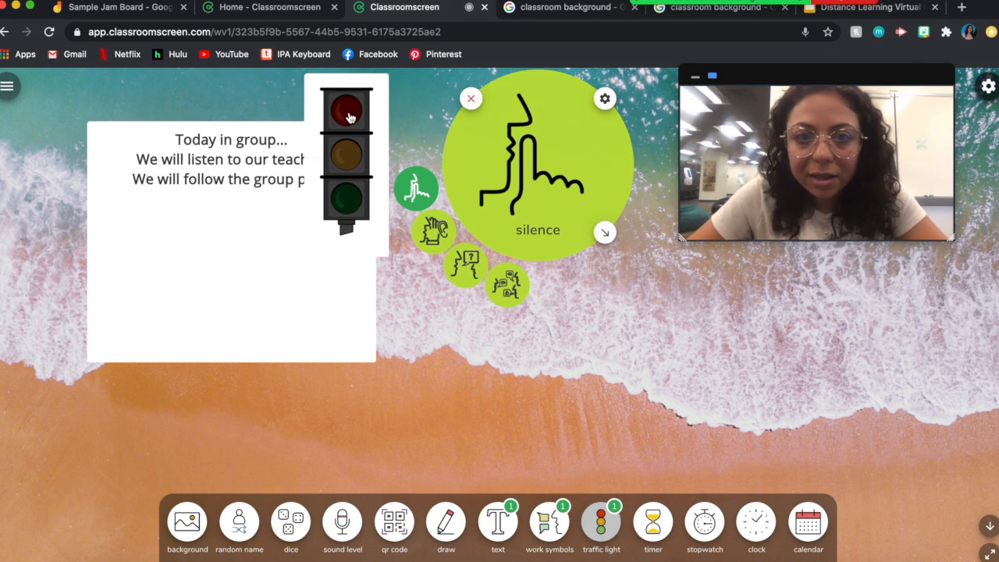
click(348, 117)
drag(340, 92, 434, 287)
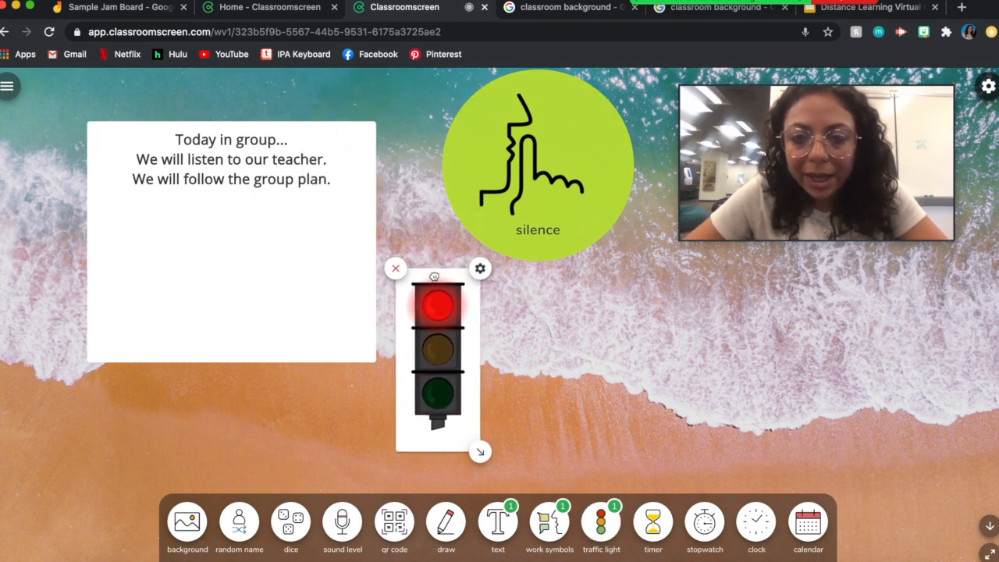
click(443, 355)
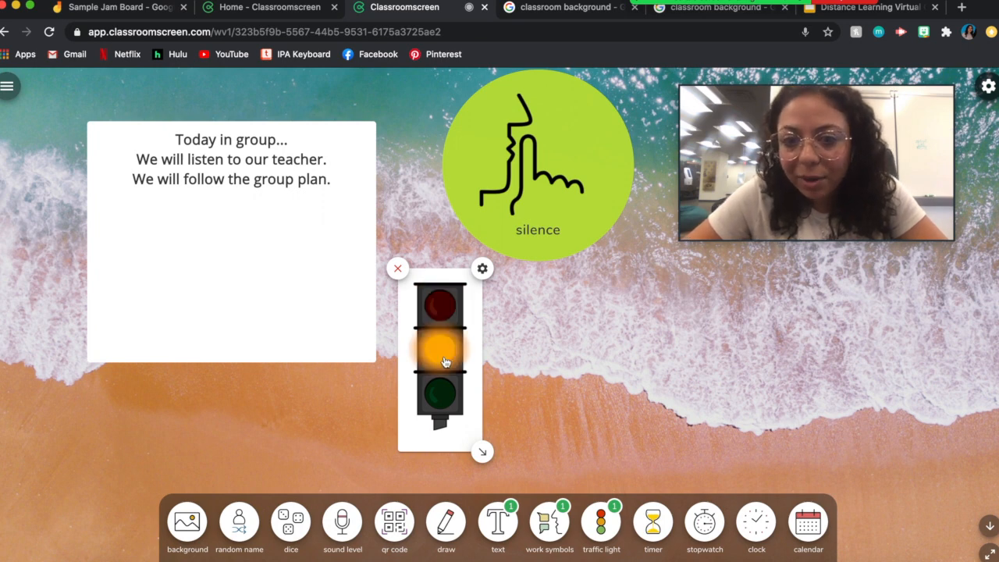
click(442, 396)
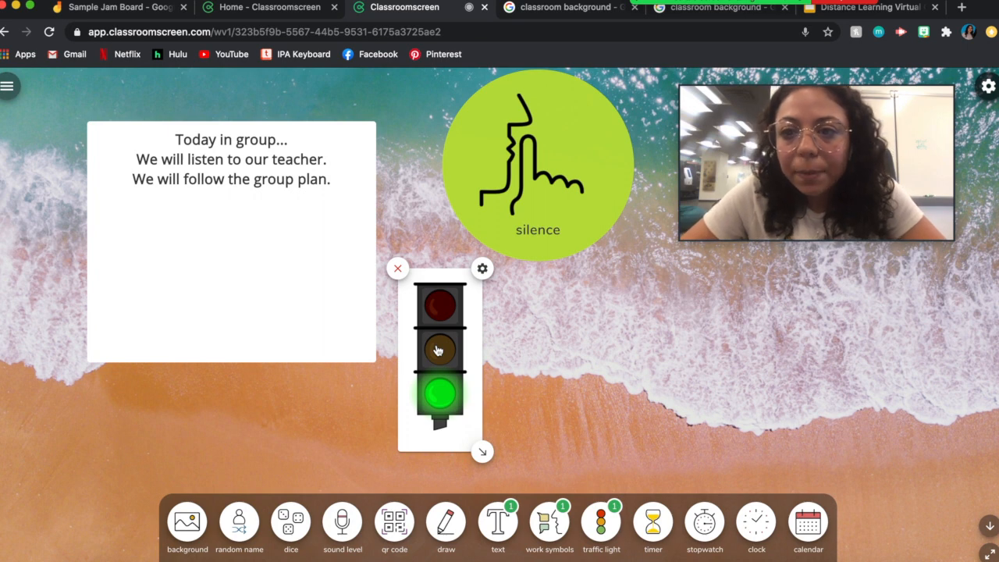
click(438, 351)
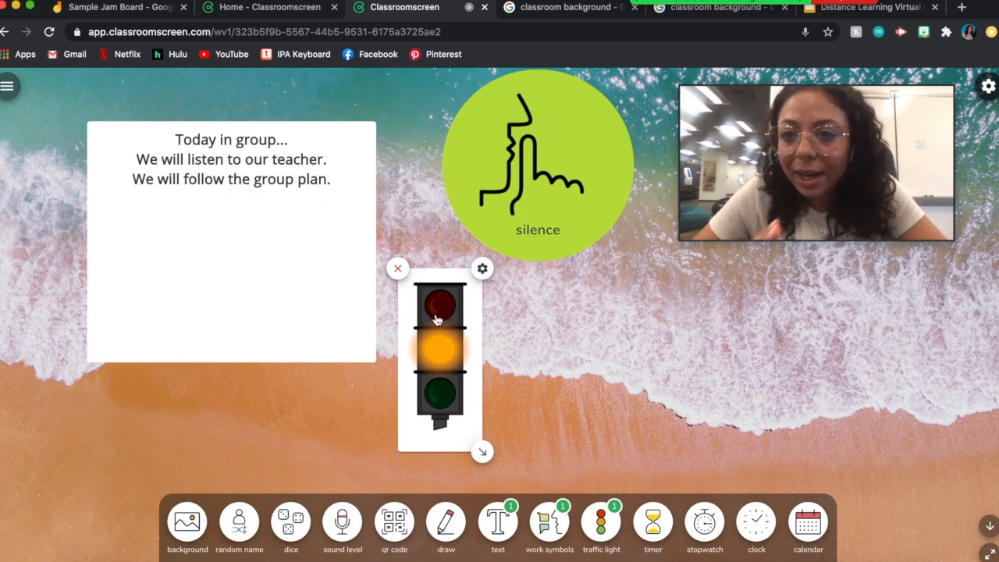
click(439, 401)
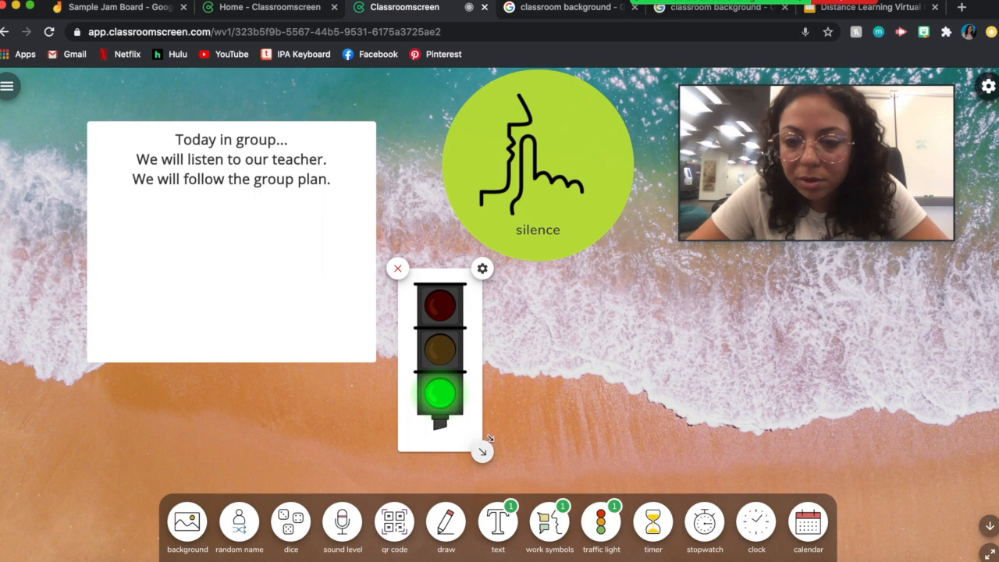
Add a timer widget, set it to 00:02 and run the countdown.
click(652, 526)
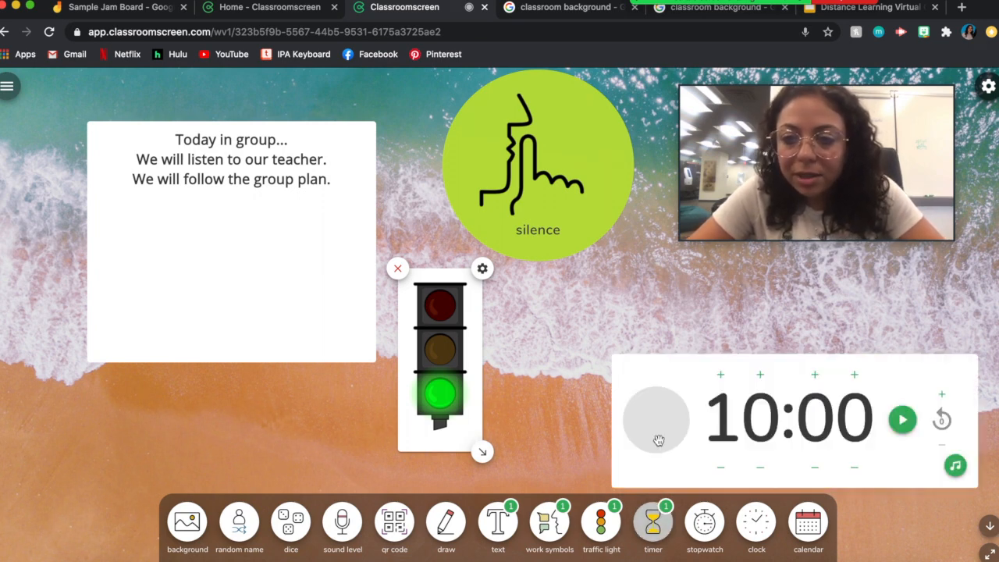
click(720, 468)
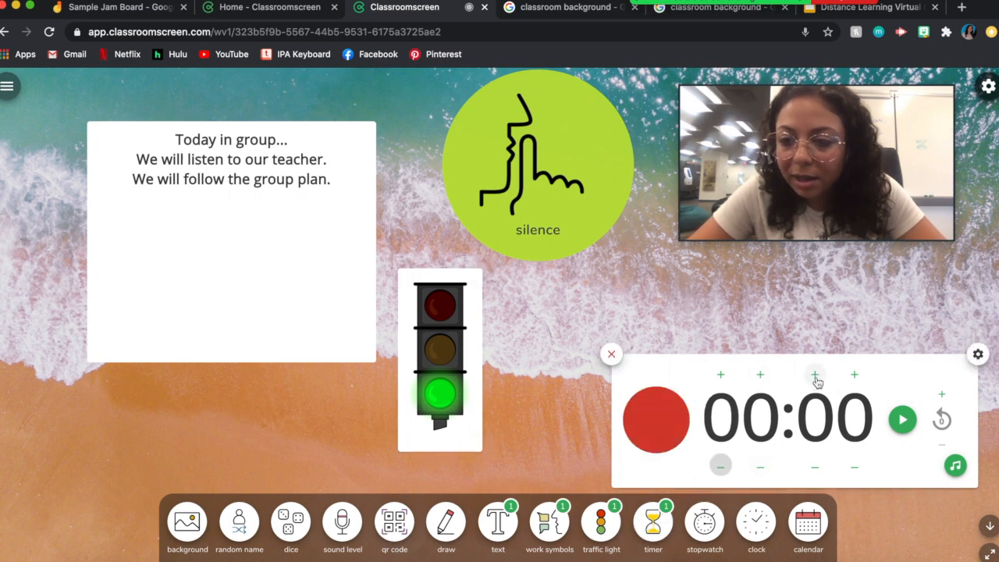
click(855, 376)
click(855, 377)
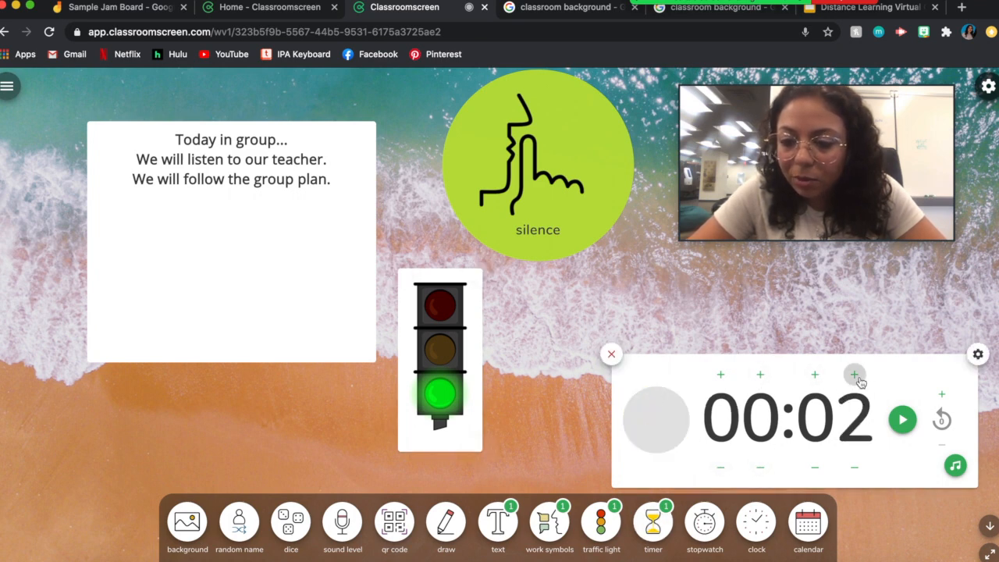
click(903, 422)
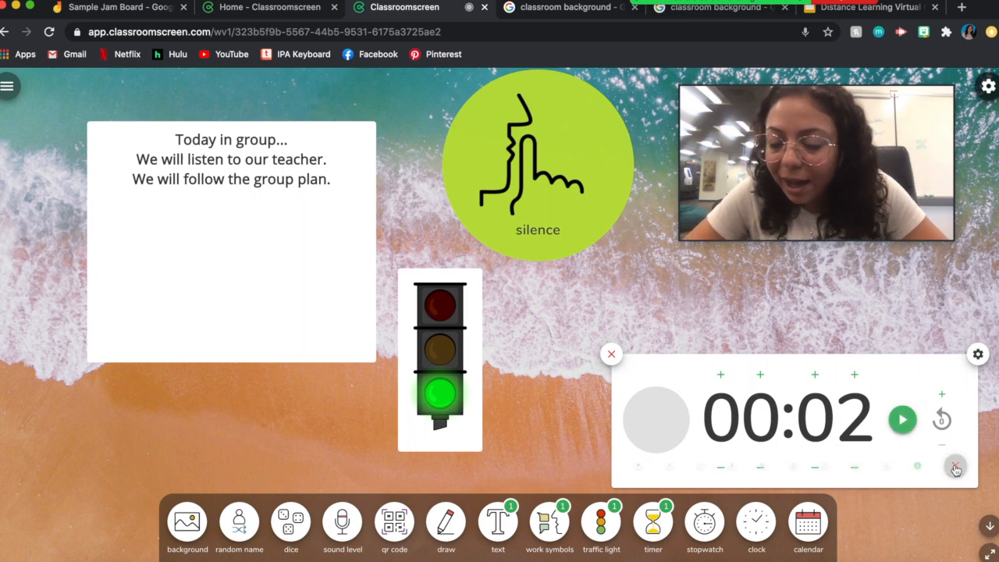
Try out four of the timer's end sounds one after another.
click(955, 467)
click(639, 467)
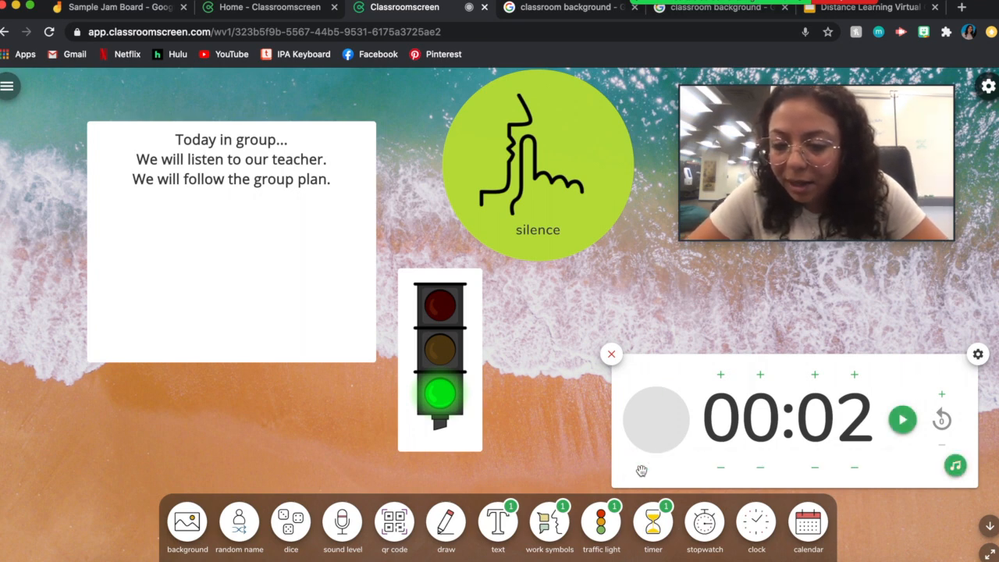
click(955, 466)
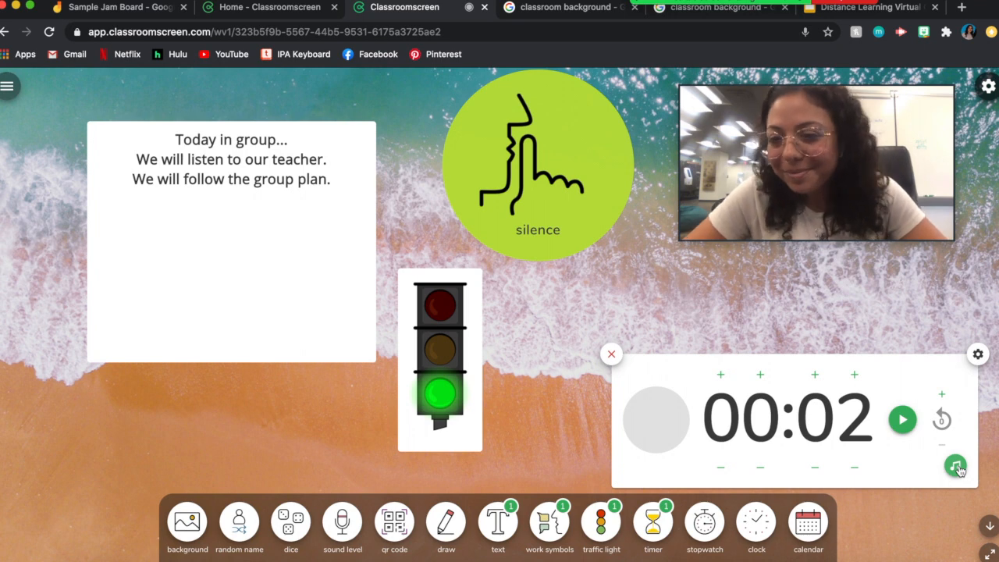
click(670, 467)
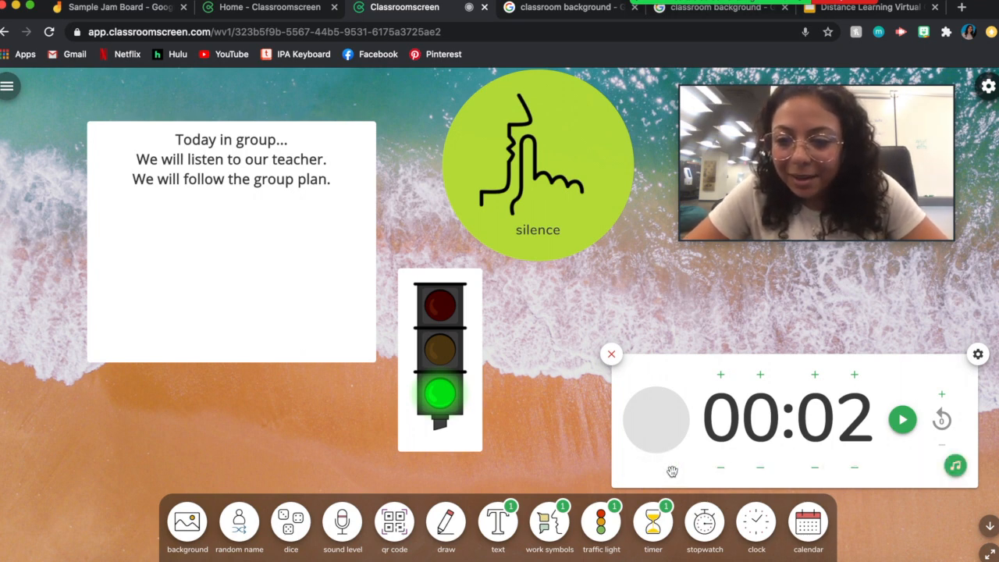
click(956, 466)
click(765, 466)
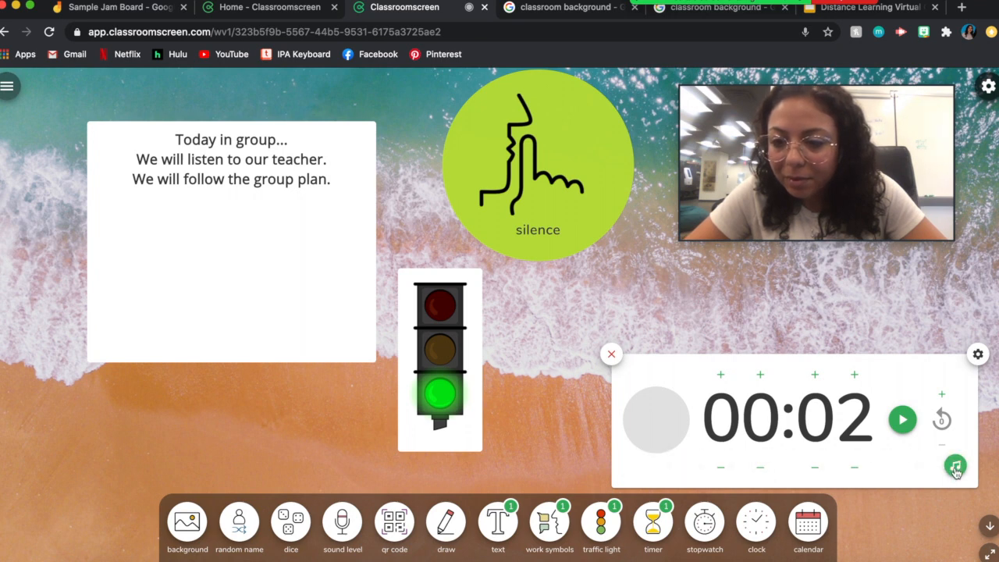
click(956, 467)
click(825, 467)
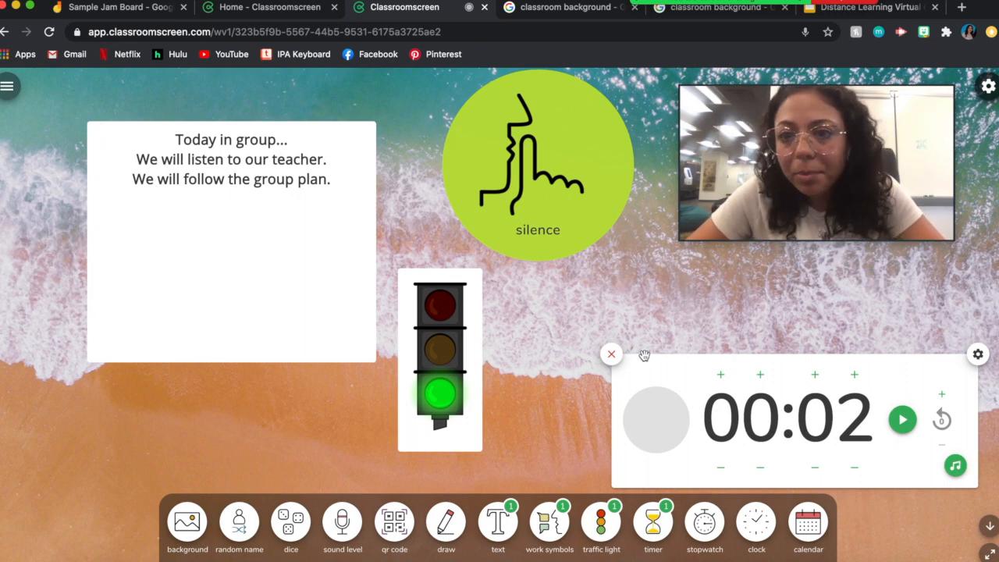
Set the timer to 01:00 and start the countdown.
click(855, 467)
click(852, 466)
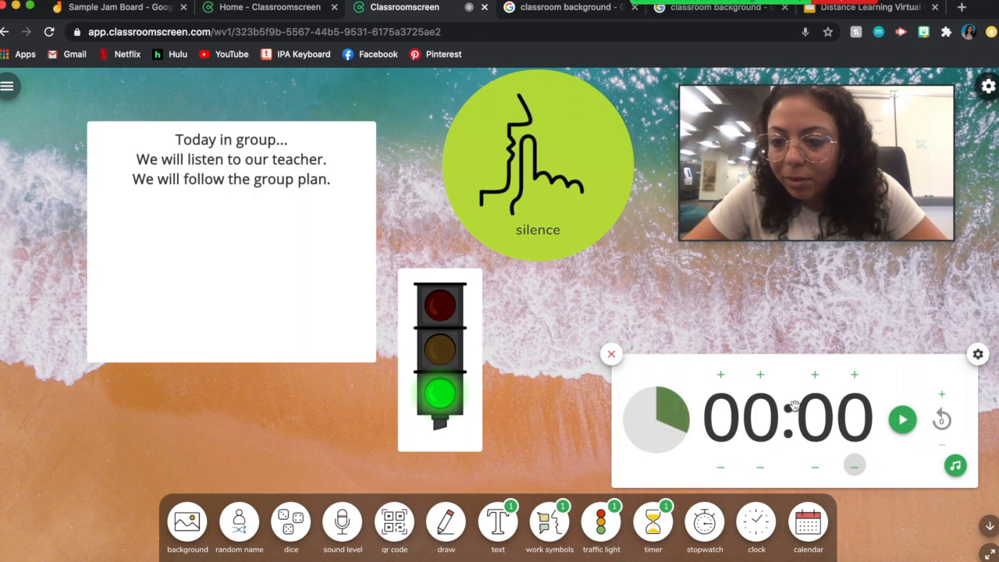
click(759, 376)
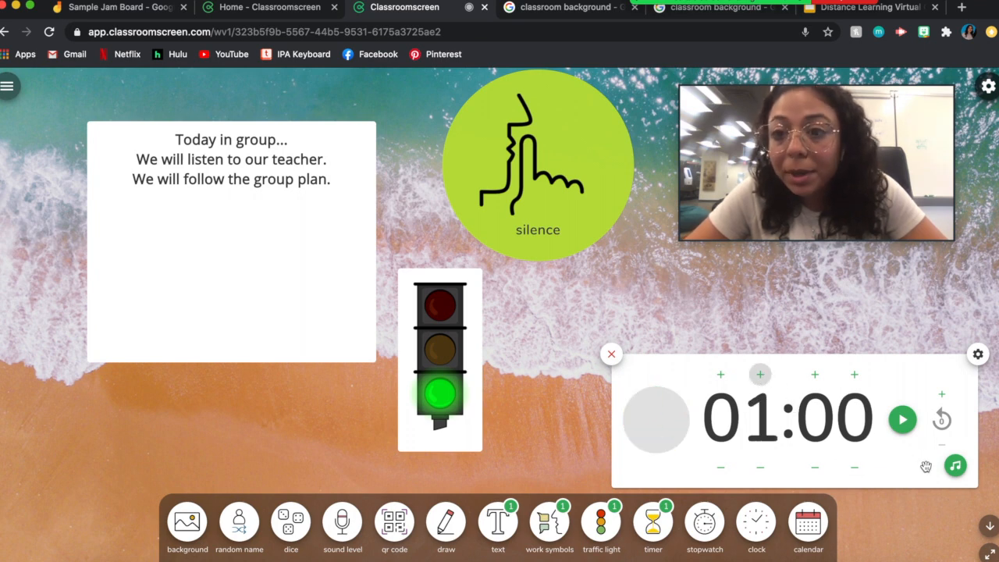
click(905, 428)
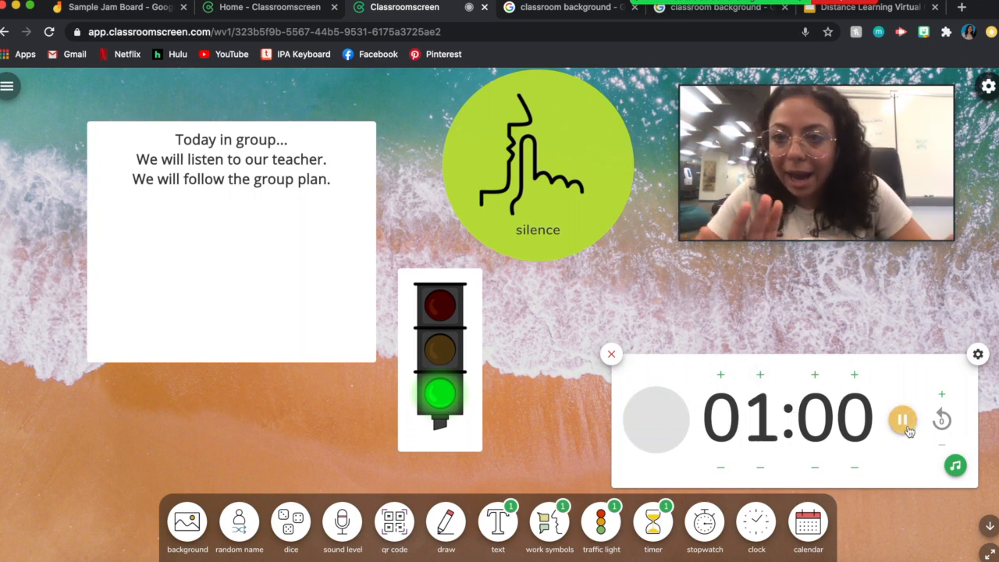
Turn the traffic light red and remove the timer widget from the screen.
click(441, 305)
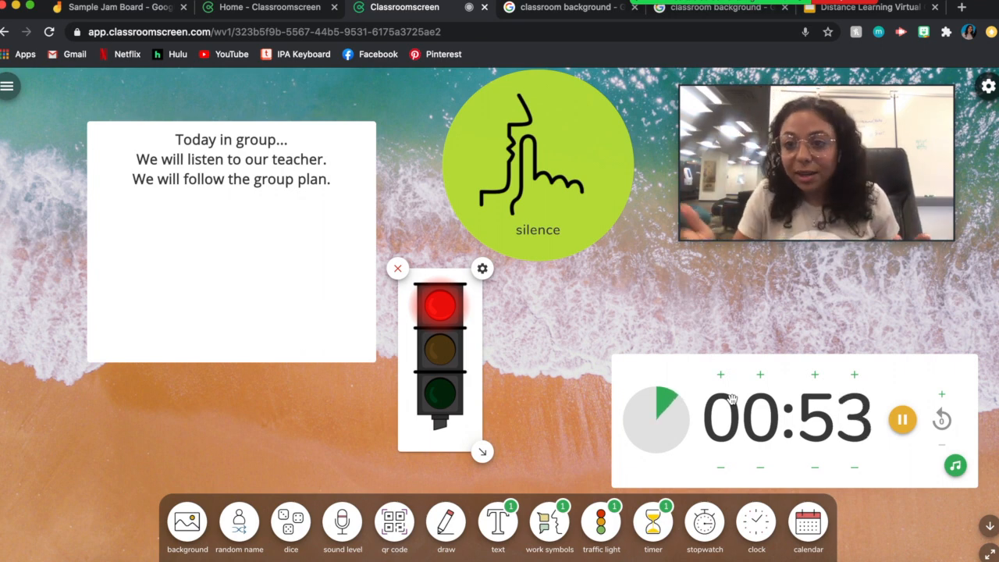
drag(624, 357, 581, 355)
click(580, 356)
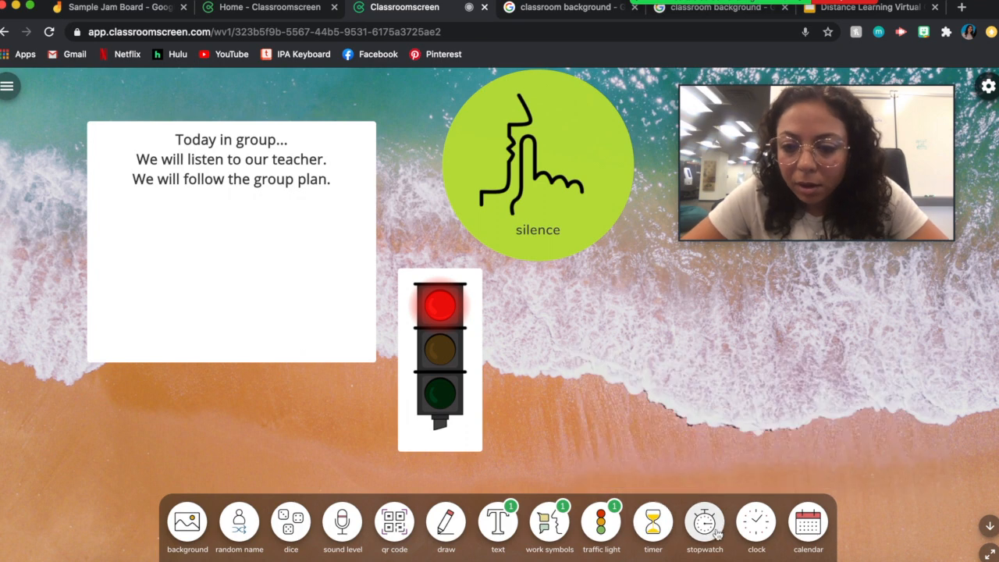
Add a stopwatch widget, start and pause it, and remove it from the screen.
click(713, 526)
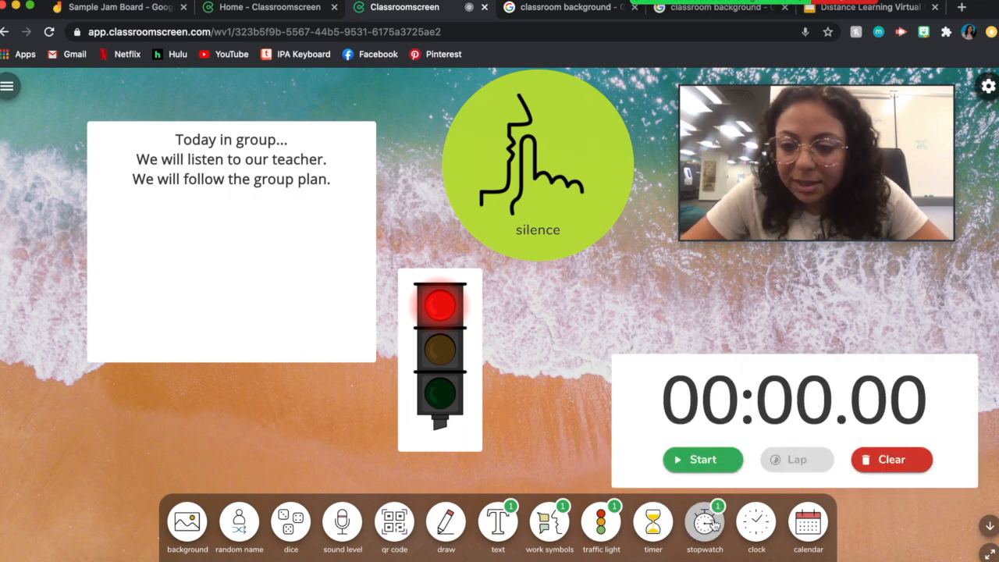
click(703, 460)
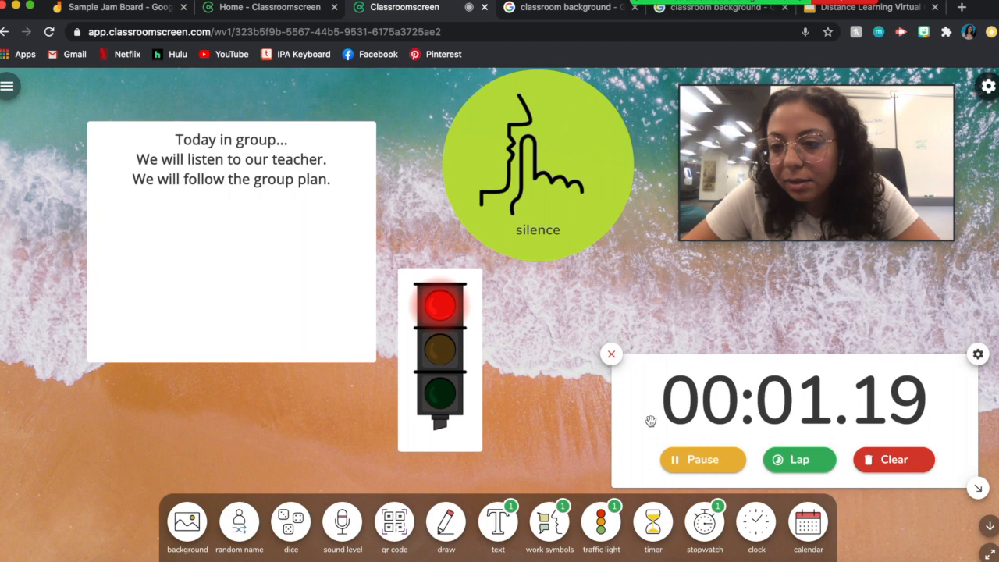
click(726, 465)
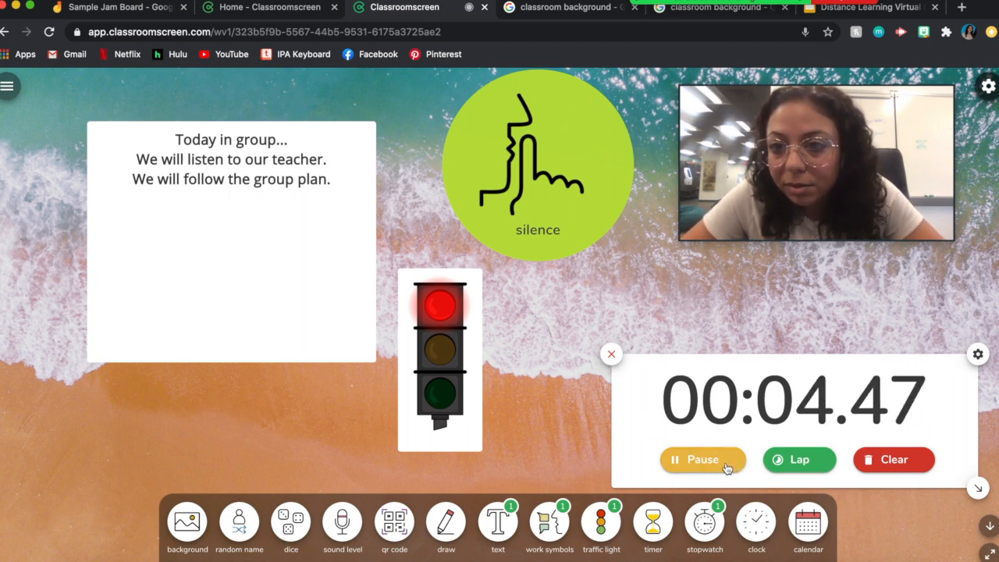
click(613, 356)
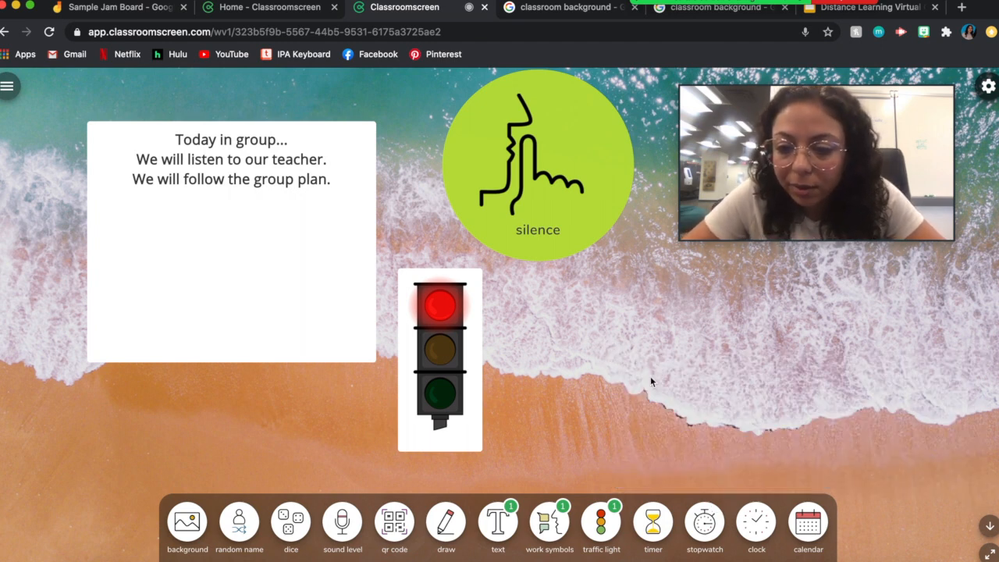
Add the clock widget clear of the video window, and view the screen's general settings.
click(756, 521)
drag(847, 76, 724, 76)
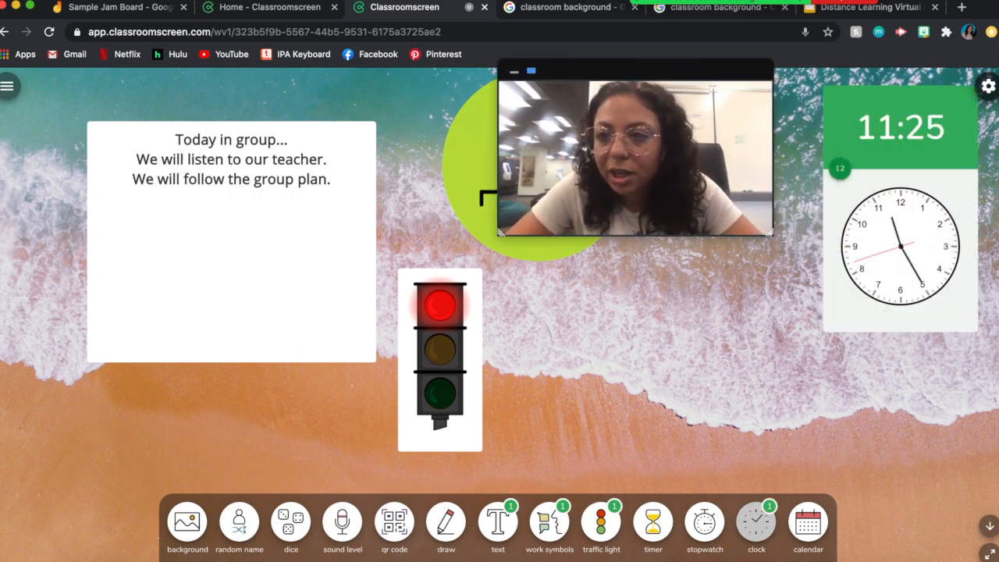
click(989, 88)
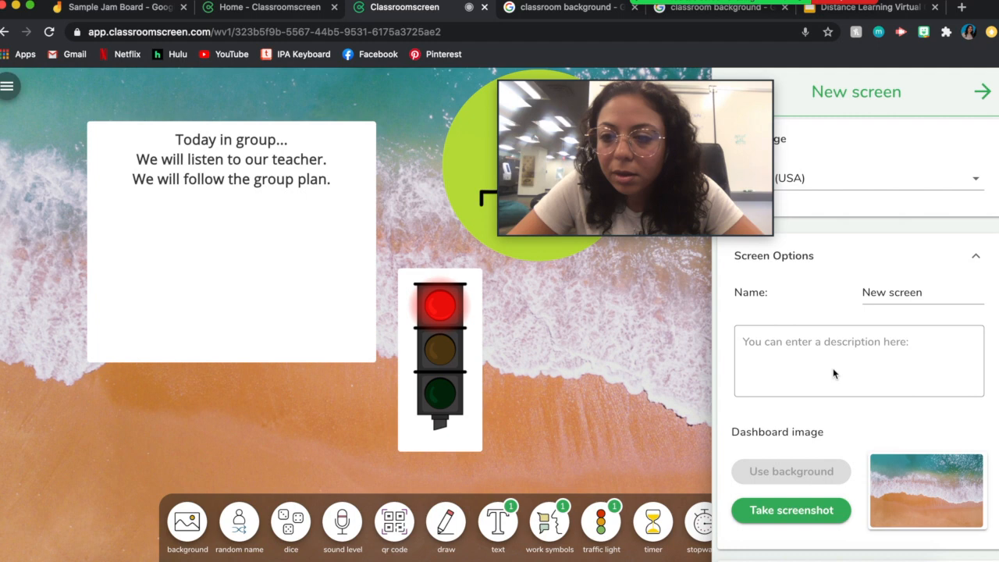
click(982, 91)
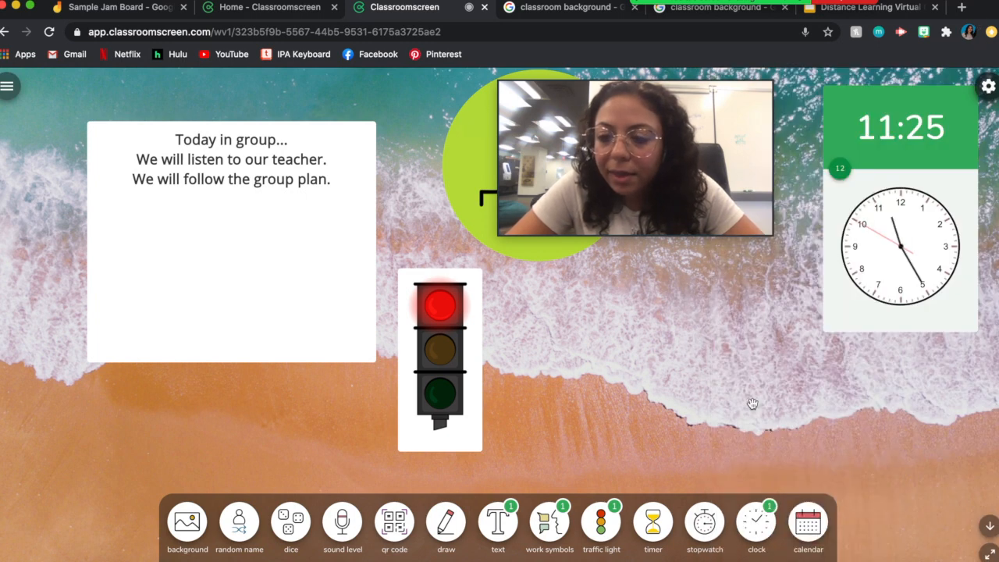
Add the calendar widget and place it beside the clock, below the green silence symbol's level, moving the video window out of the way.
click(806, 533)
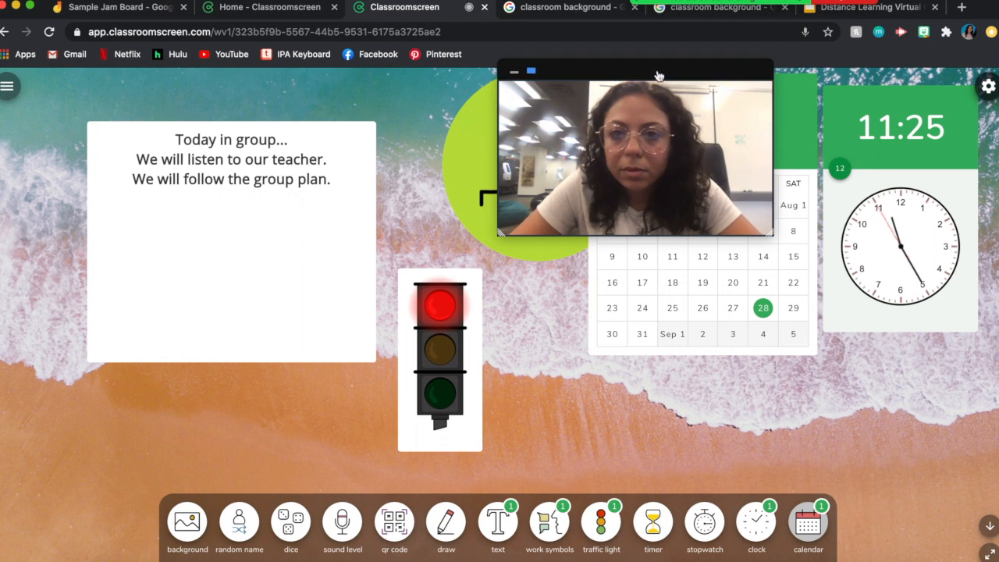
drag(658, 76, 509, 74)
drag(720, 100, 735, 260)
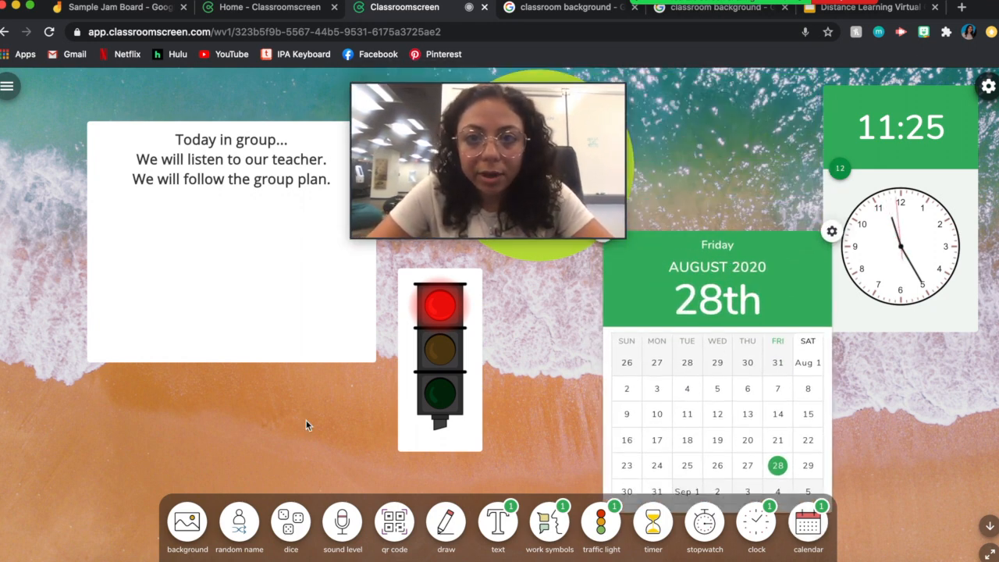
drag(409, 77, 594, 110)
Set the webcam as the screen background, allow camera access, and move the video window clear of the calendar.
click(190, 526)
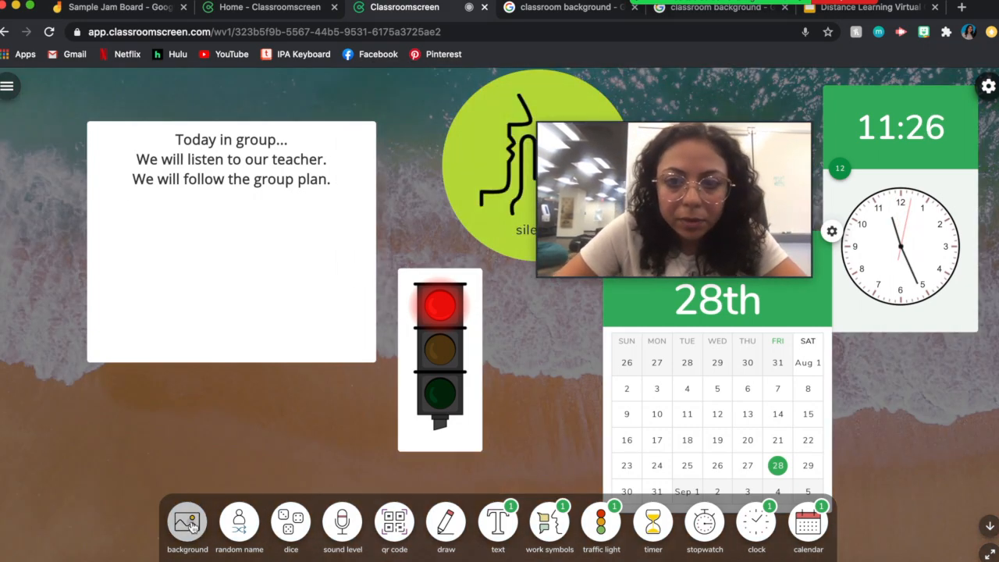
drag(644, 138, 822, 93)
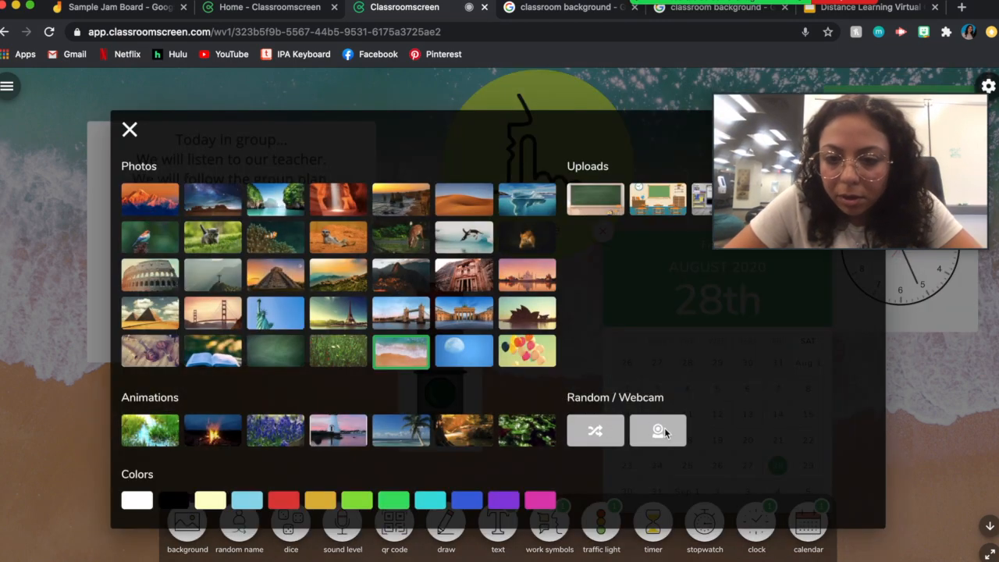
click(659, 431)
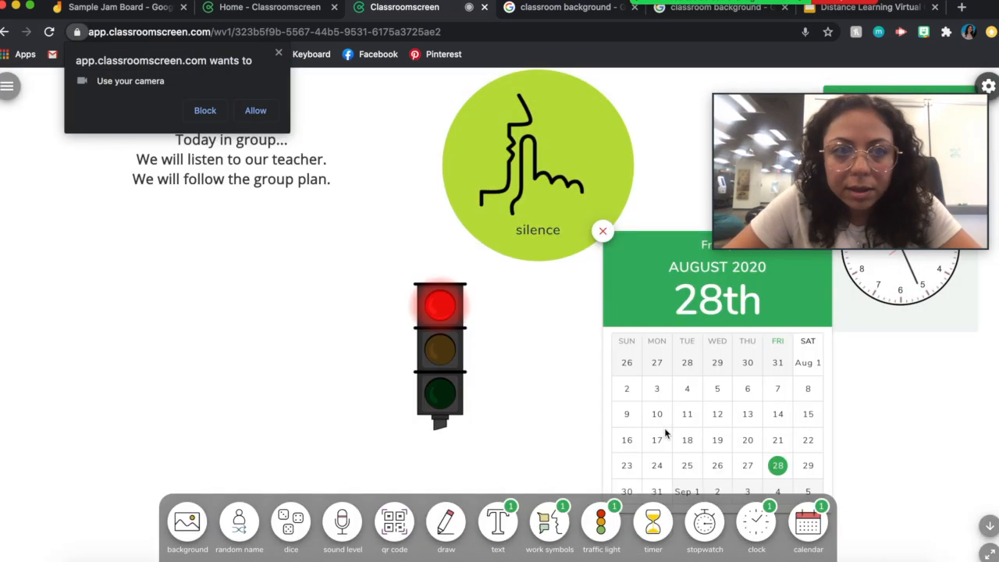
click(258, 111)
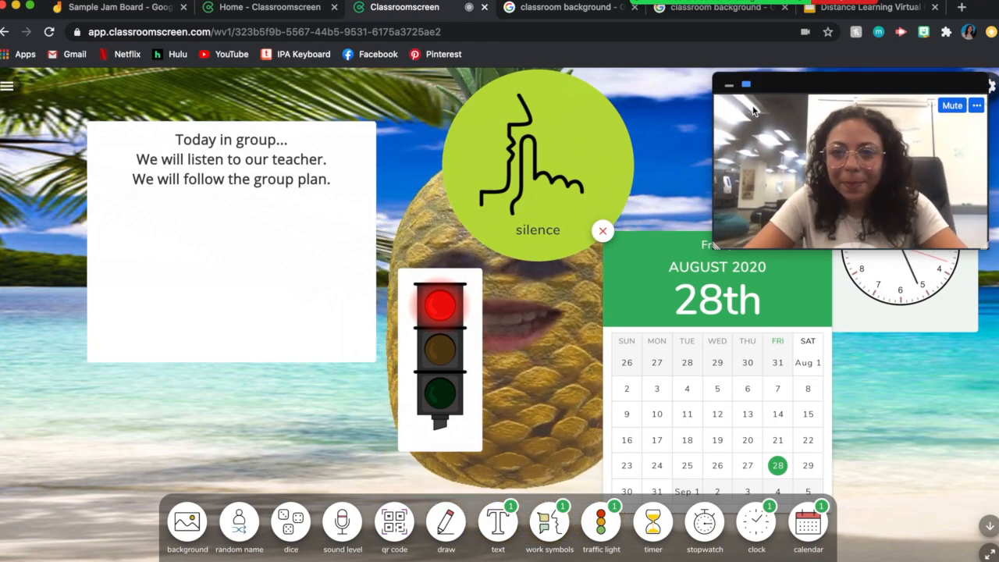
drag(794, 88, 826, 60)
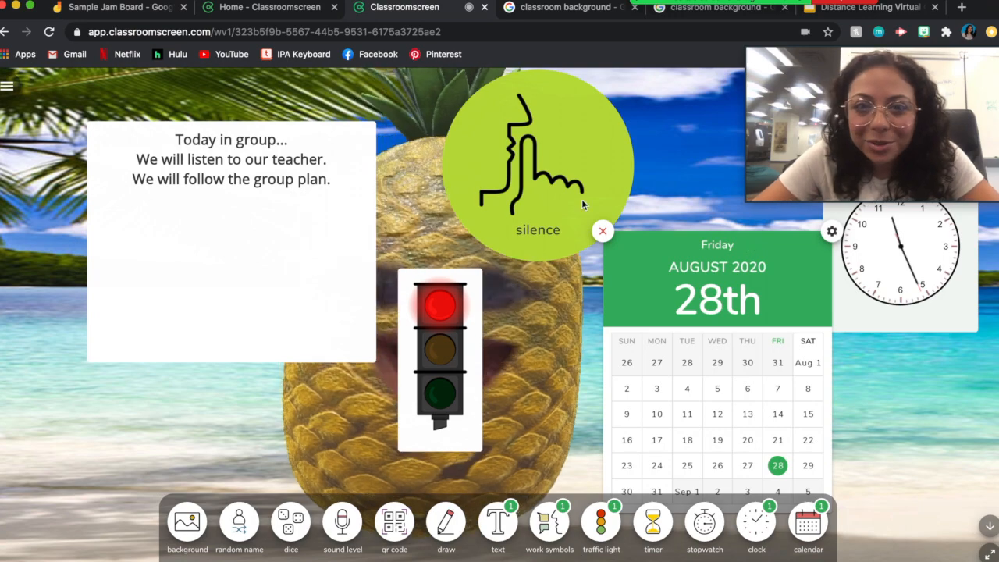
Rearrange the widgets to uncover the webcam face, with the silence symbol above the text box and the traffic light beneath the clock.
drag(308, 159, 236, 259)
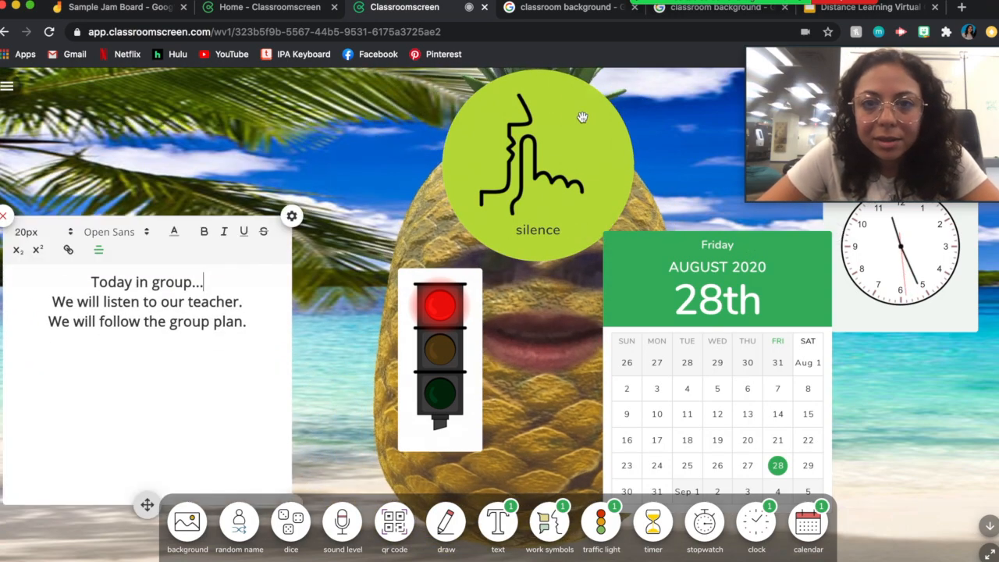
drag(583, 116, 265, 110)
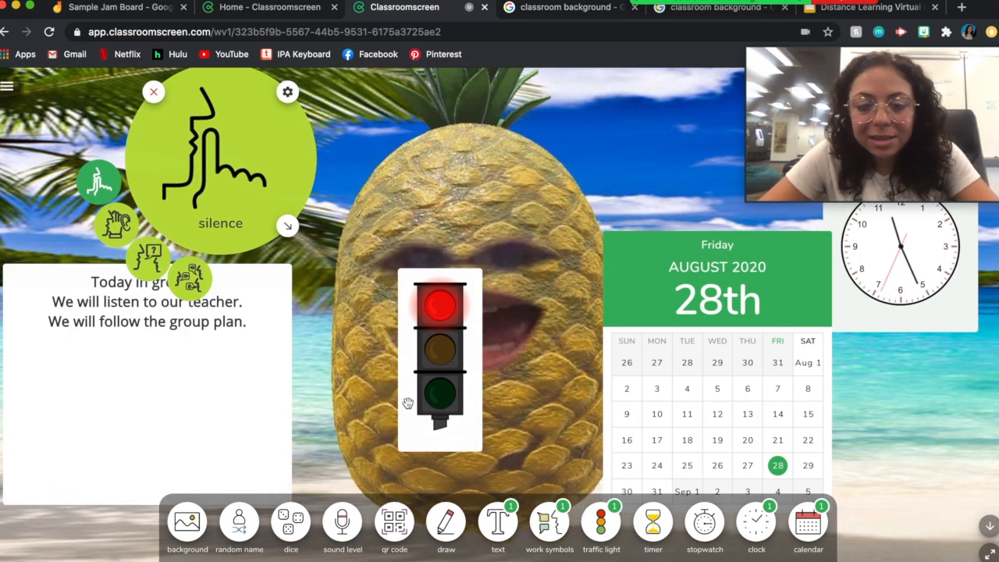
drag(470, 438, 665, 305)
drag(724, 316, 939, 515)
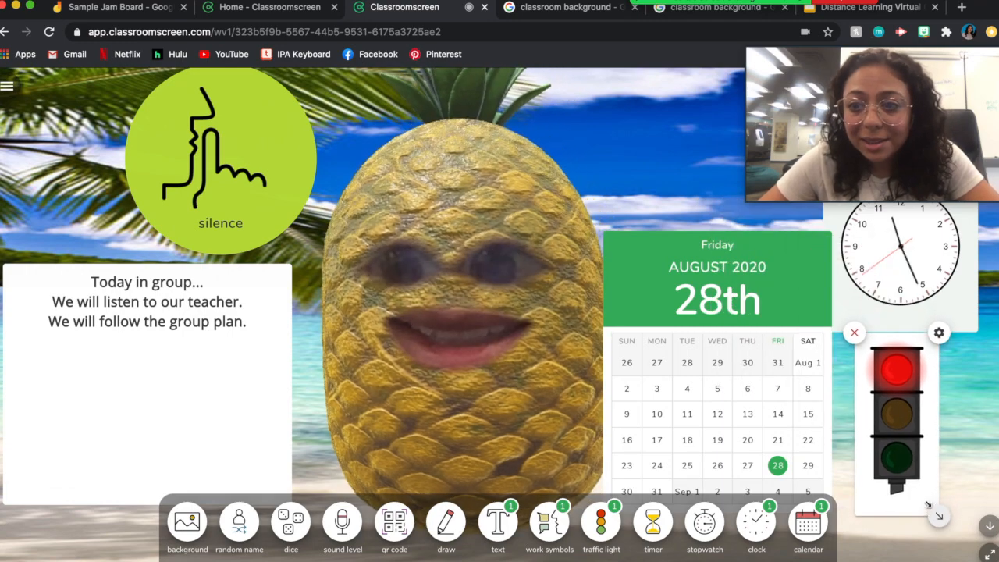